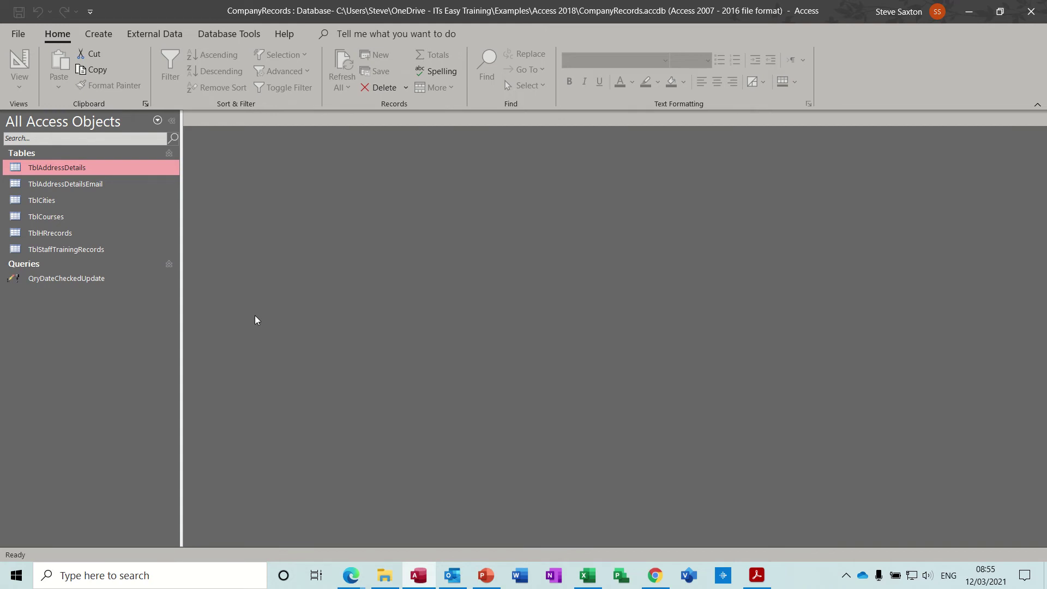
# Step: Preview TblAddressDetails, then build Query1 in Design View with all its fields in the grid
pyautogui.doubleClick(60, 170)
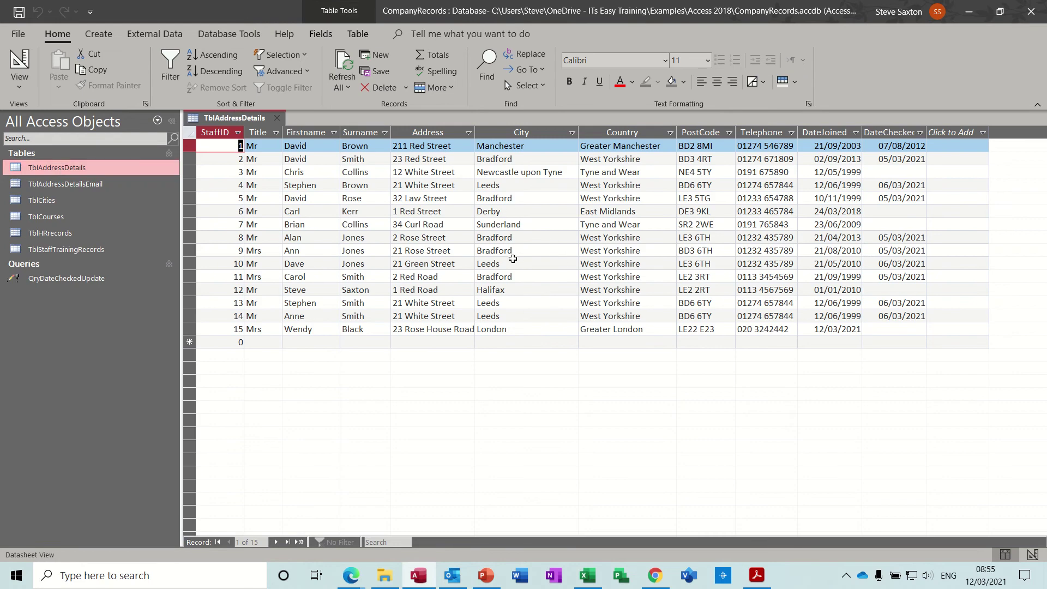
pyautogui.click(277, 118)
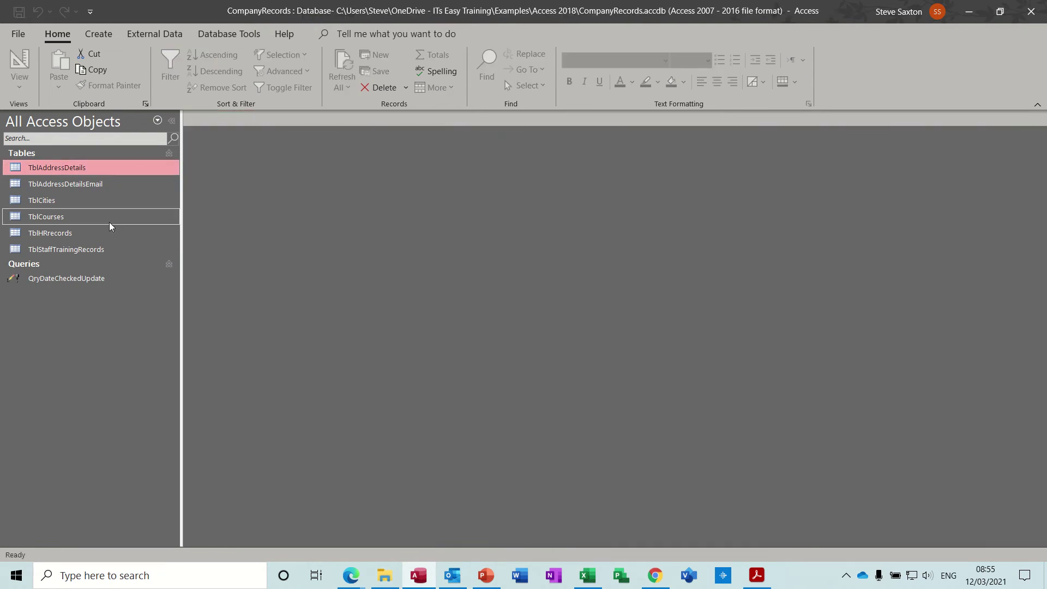
pyautogui.click(100, 35)
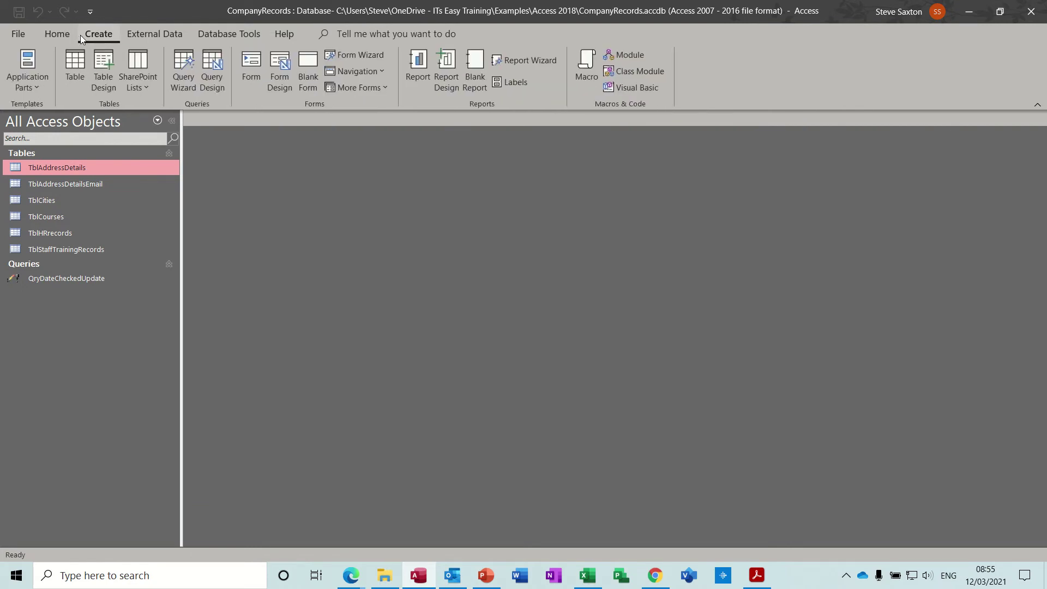
pyautogui.click(213, 64)
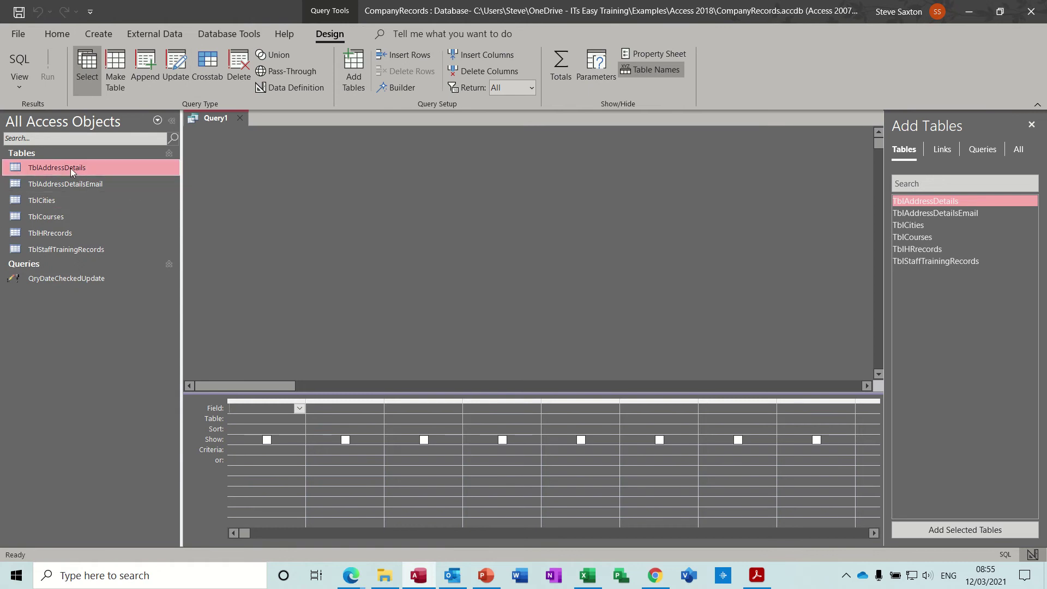
pyautogui.moveTo(70, 168); pyautogui.dragTo(305, 176)
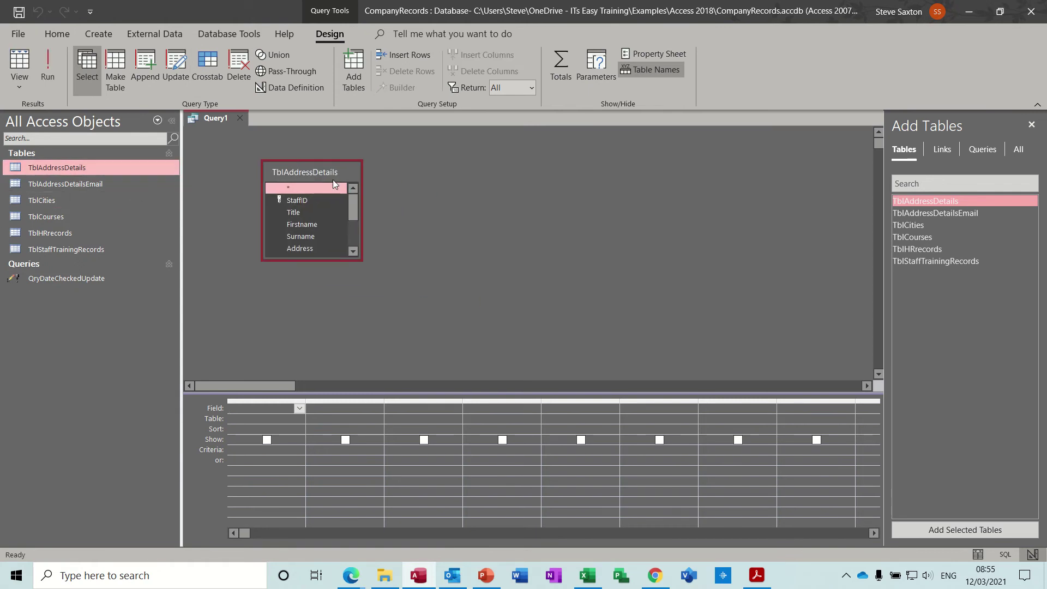
pyautogui.doubleClick(292, 171)
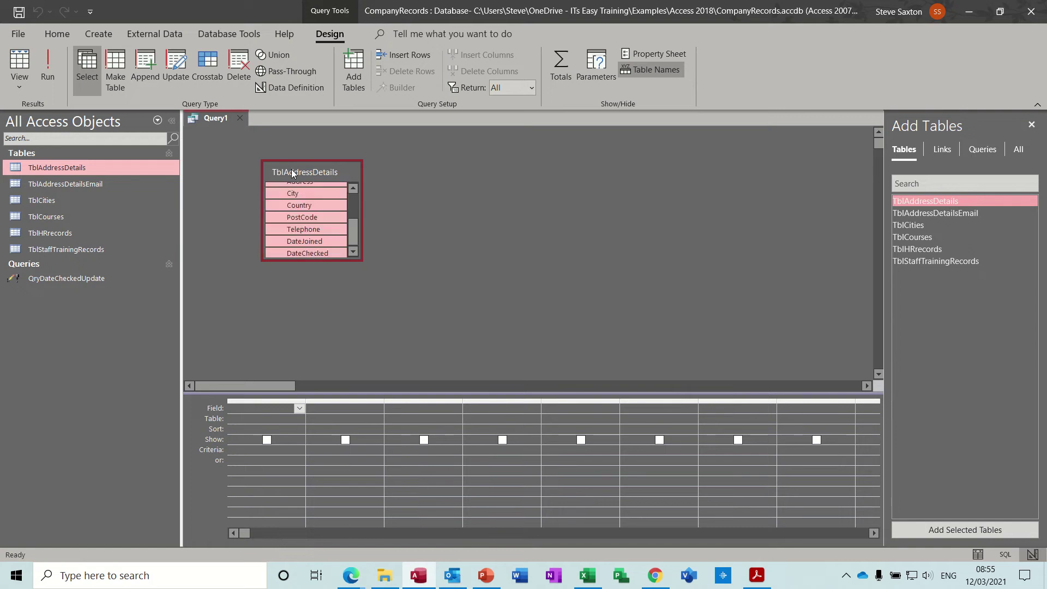
pyautogui.moveTo(297, 192); pyautogui.dragTo(263, 410)
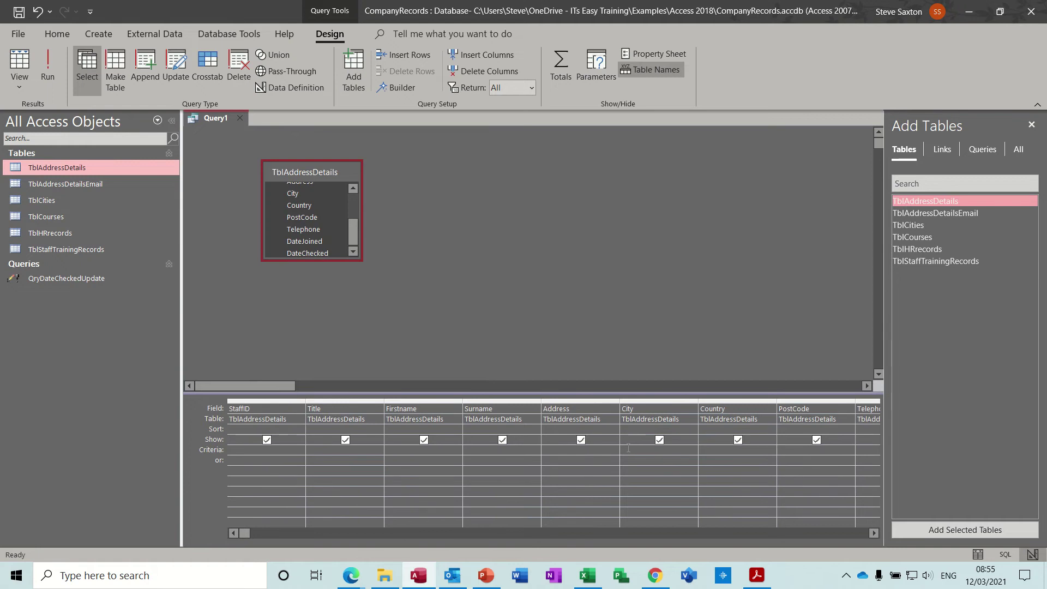
# Step: Set the City criterion to Leeds and run the query to list the four Leeds records
pyautogui.click(701, 485)
pyautogui.write('L')
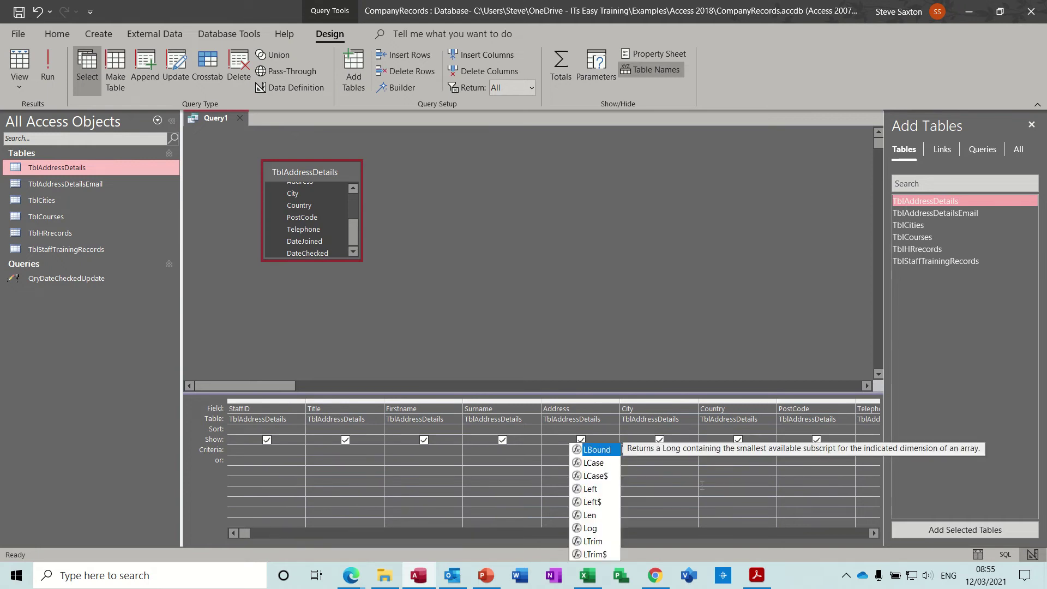
pyautogui.write('eeds')
pyautogui.click(648, 460)
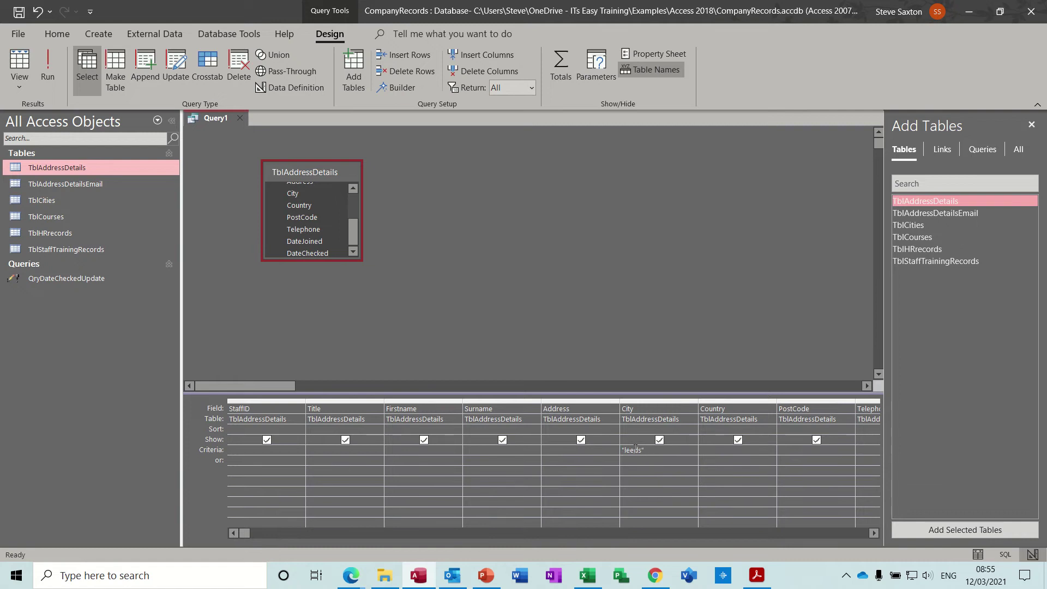
pyautogui.click(48, 67)
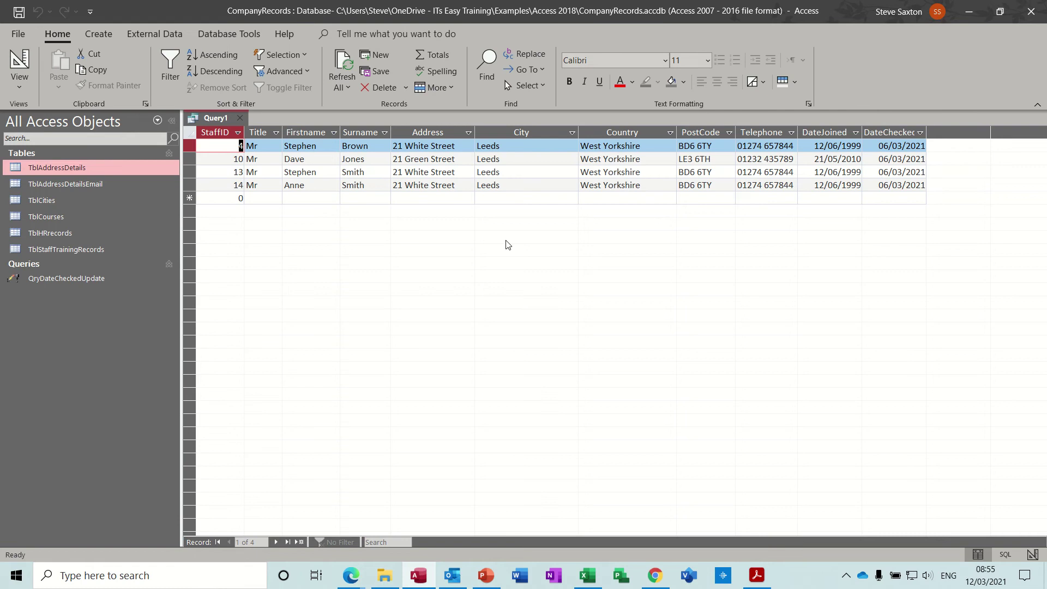
pyautogui.click(20, 60)
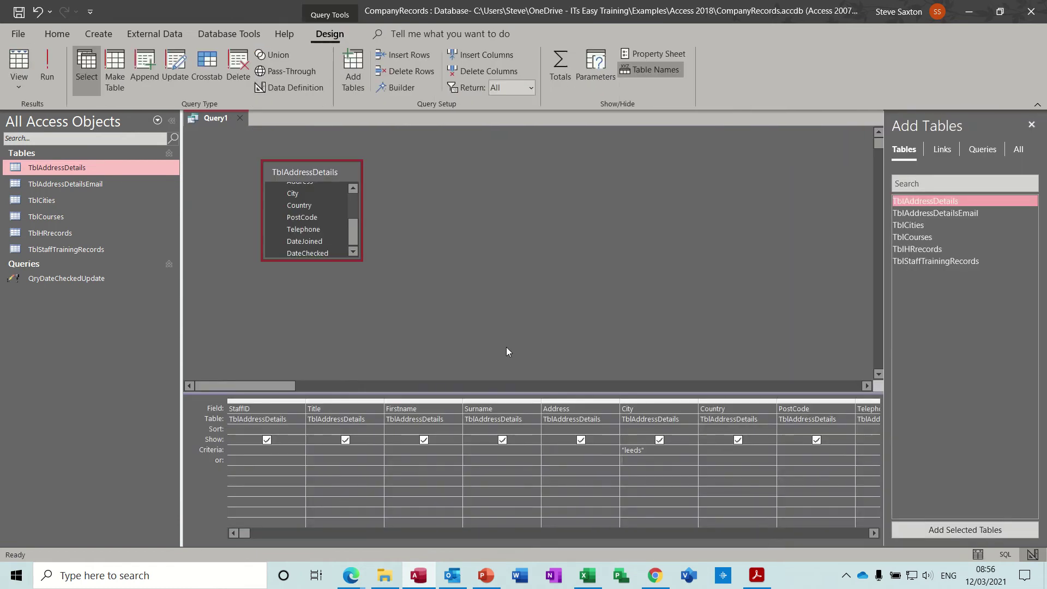
# Step: Change the City criterion to Bradford and run it to list the five Bradford records
pyautogui.click(668, 460)
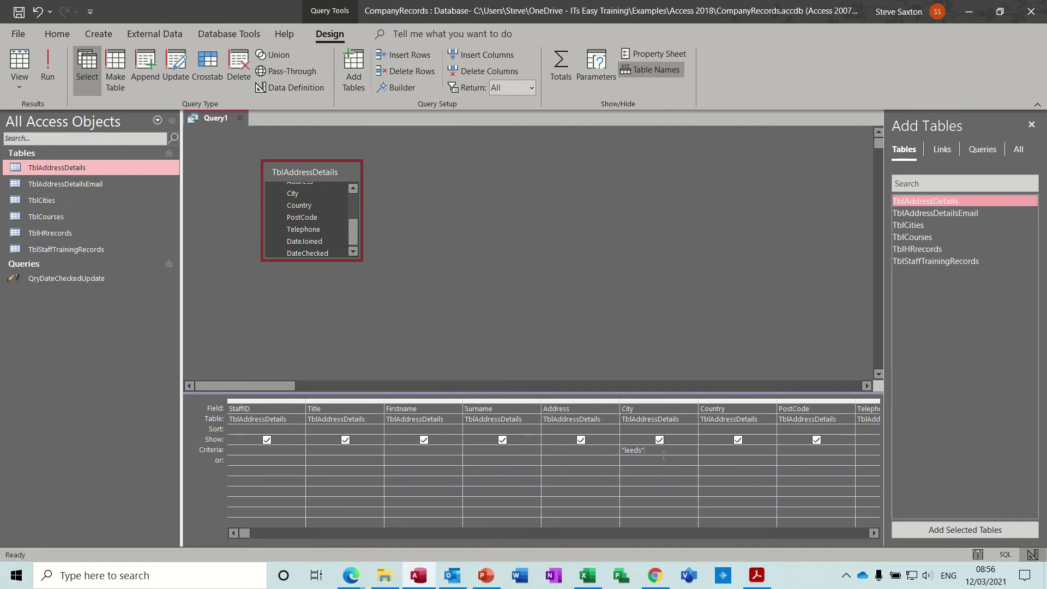
pyautogui.click(622, 450)
pyautogui.write('Br')
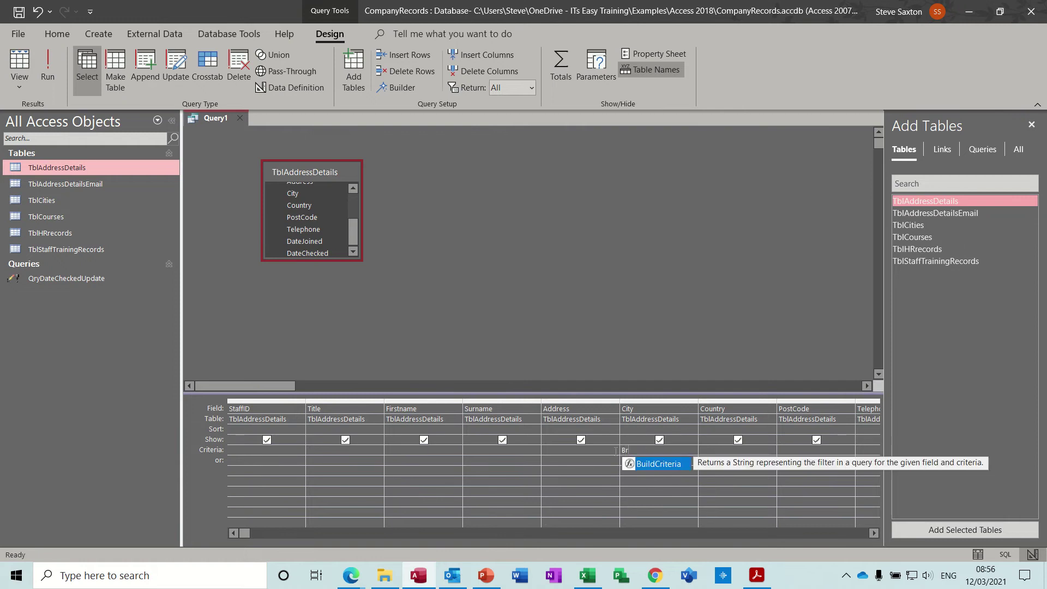
pyautogui.write('adford')
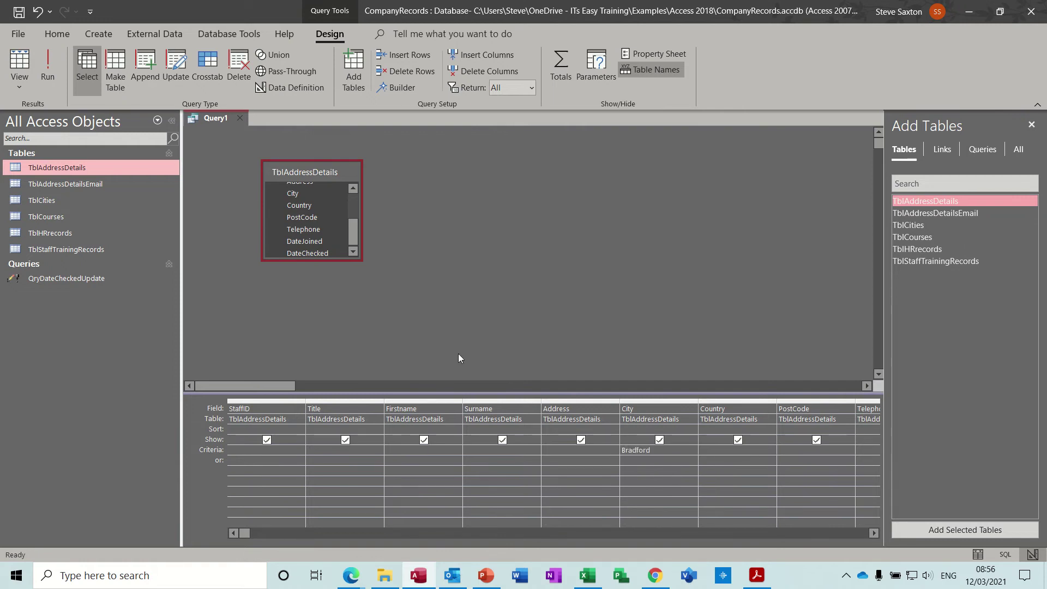
pyautogui.click(46, 68)
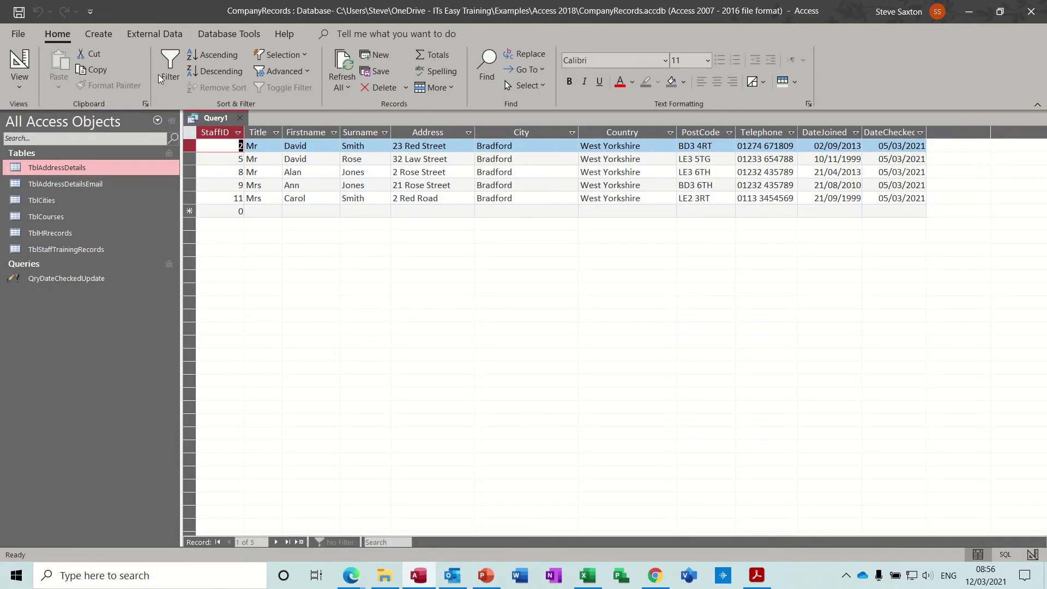
pyautogui.click(20, 63)
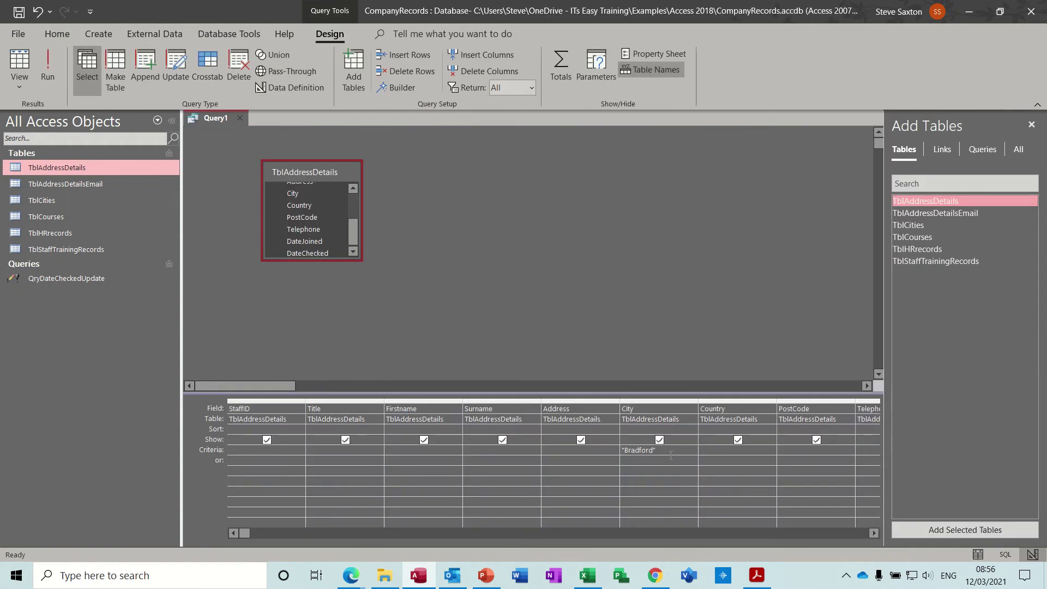
pyautogui.moveTo(669, 453); pyautogui.dragTo(619, 451)
# Step: Replace Bradford with the parameter prompt [Enter the city] in the City criteria
pyautogui.press('Delete')
pyautogui.write('Enter the city')
# Step: Run the city prompt with Leeds, then with Bradford, returning to Design View each time
pyautogui.click(47, 60)
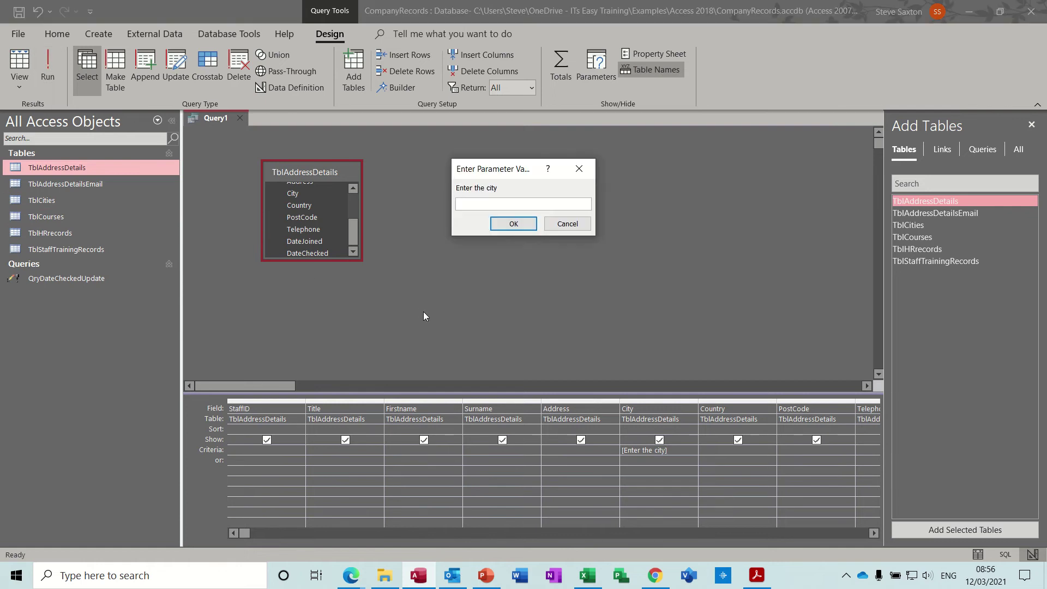
pyautogui.write('Leeds')
pyautogui.press('Return')
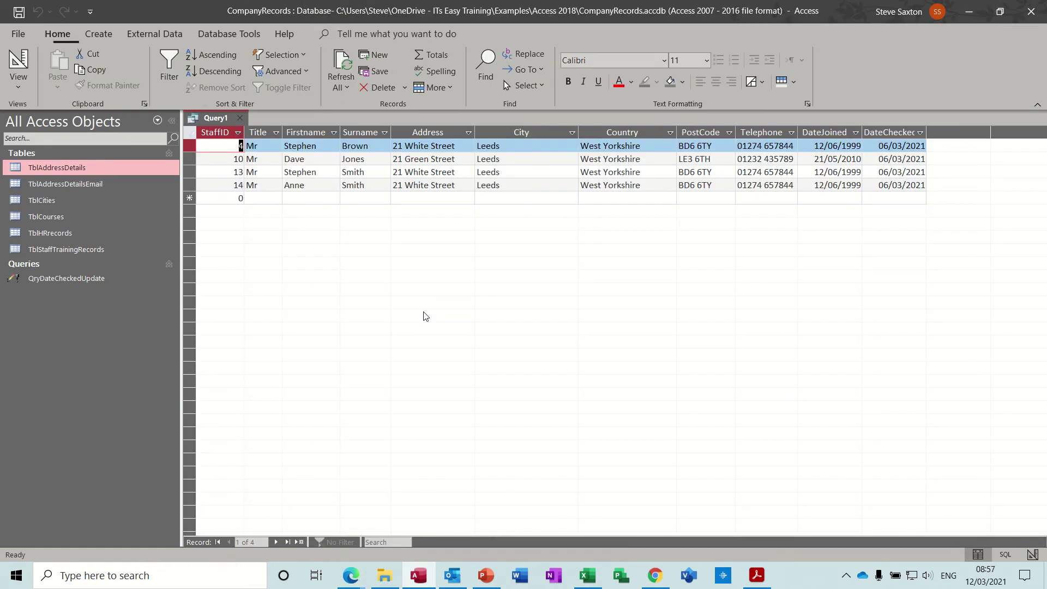
pyautogui.click(20, 60)
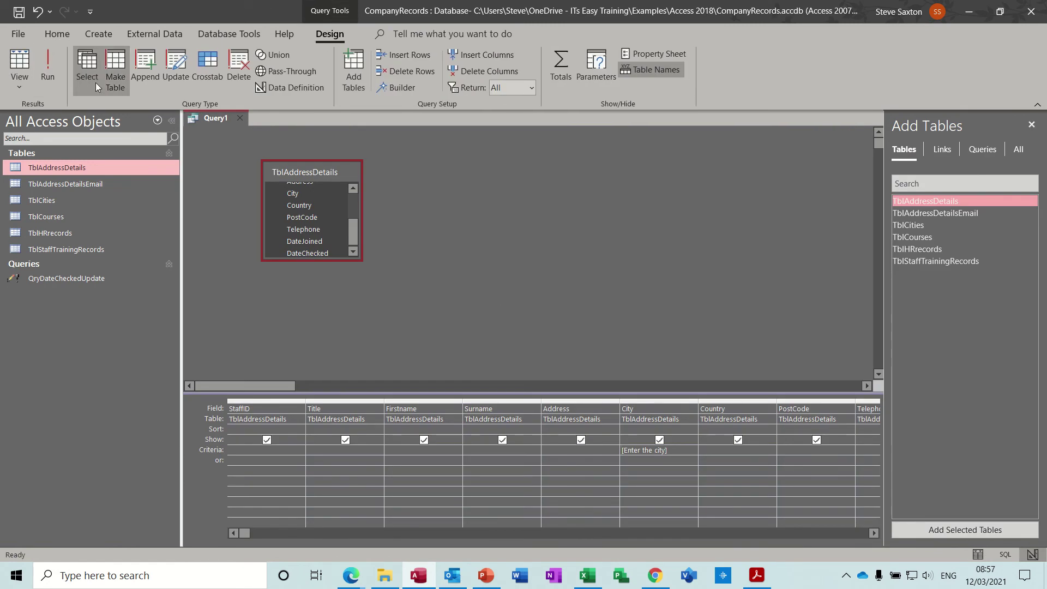
pyautogui.click(48, 65)
pyautogui.write('Bradford')
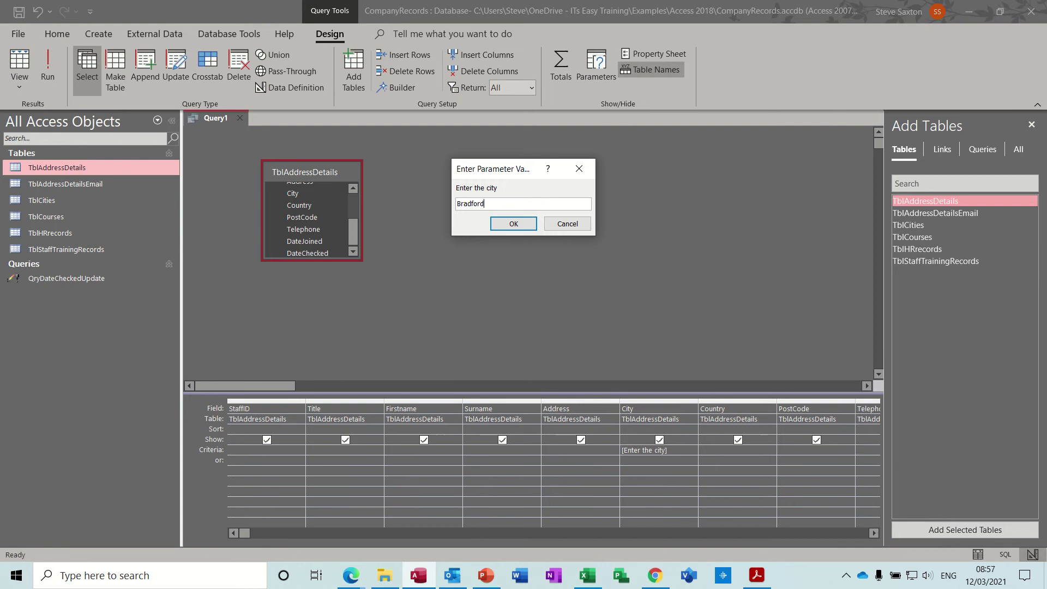
pyautogui.press('Return')
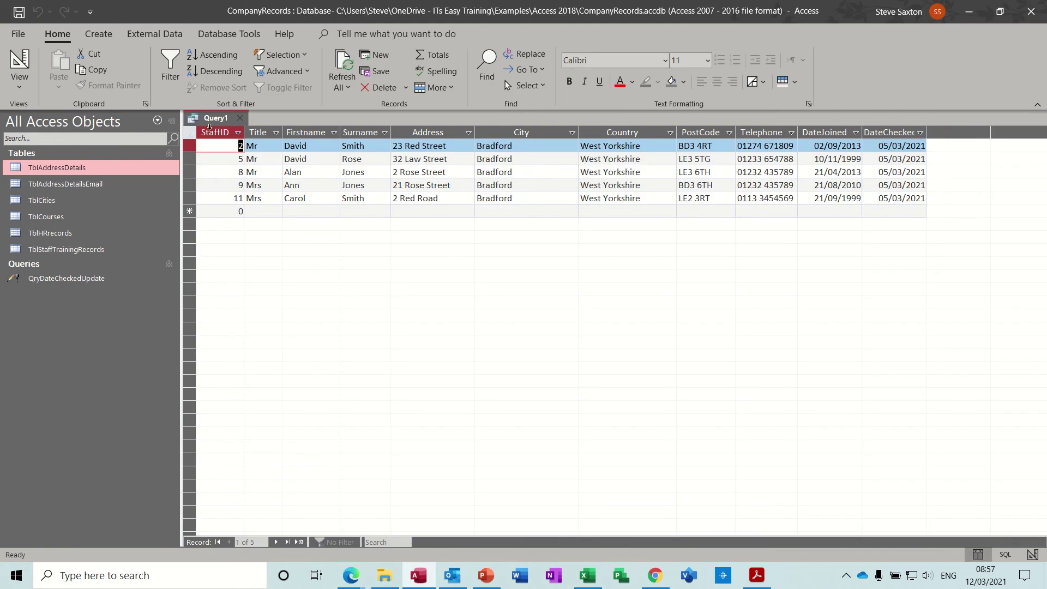
pyautogui.click(19, 60)
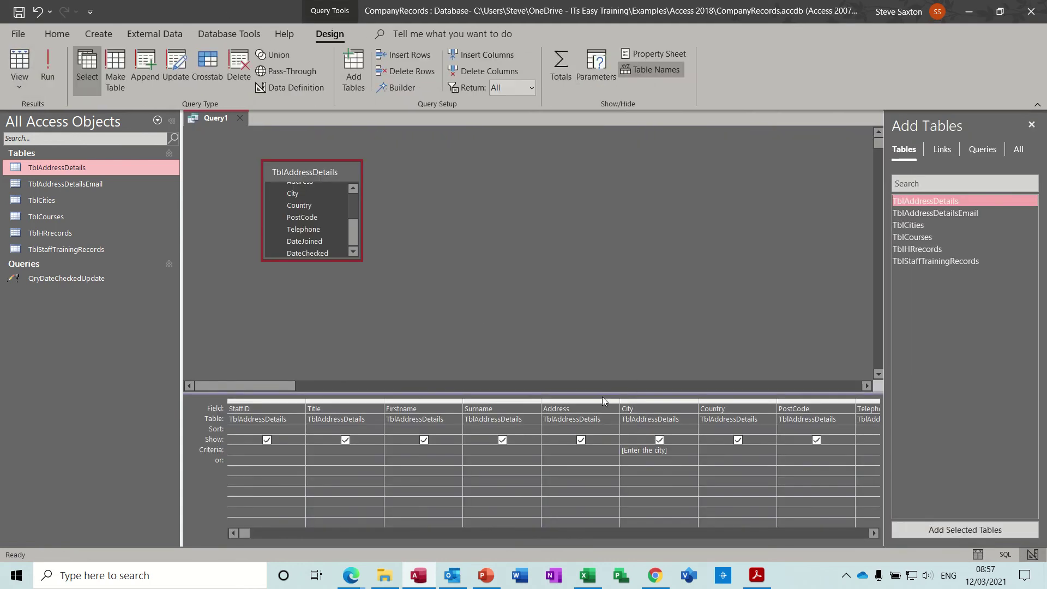
# Step: Save the query as QryPara and close it
pyautogui.click(19, 11)
pyautogui.write('Q')
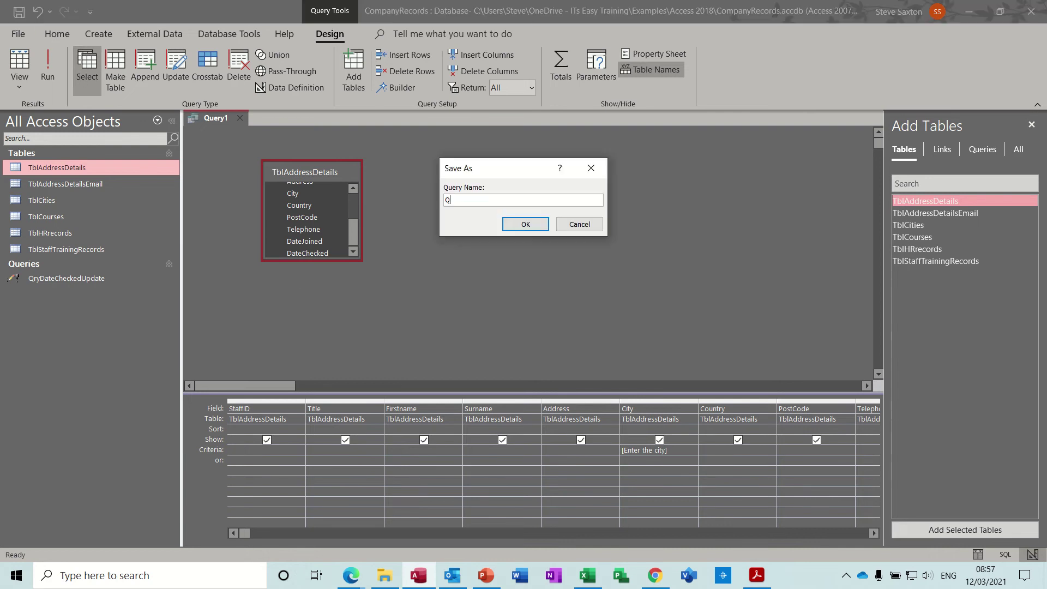
pyautogui.write('ryPara')
pyautogui.press('Return')
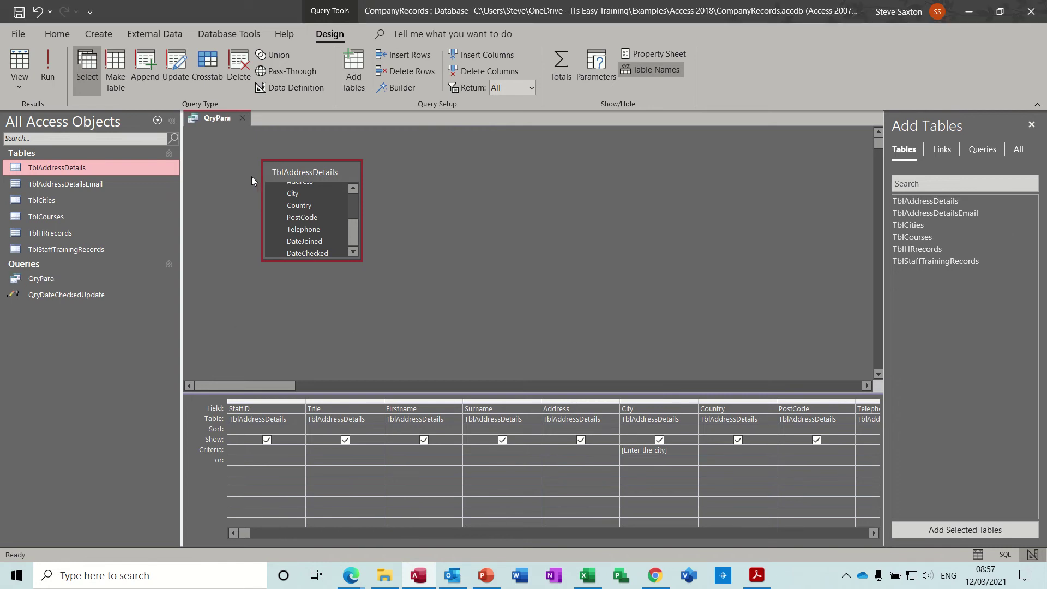
pyautogui.click(242, 118)
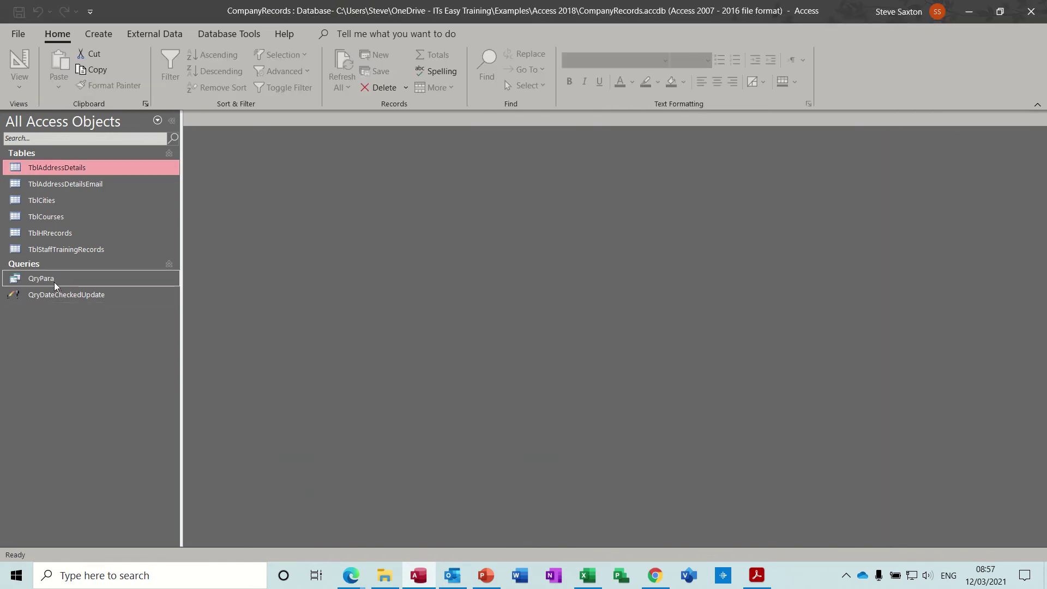
# Step: Create a report from QryPara for Leeds, then close it without saving
pyautogui.click(54, 280)
pyautogui.click(102, 34)
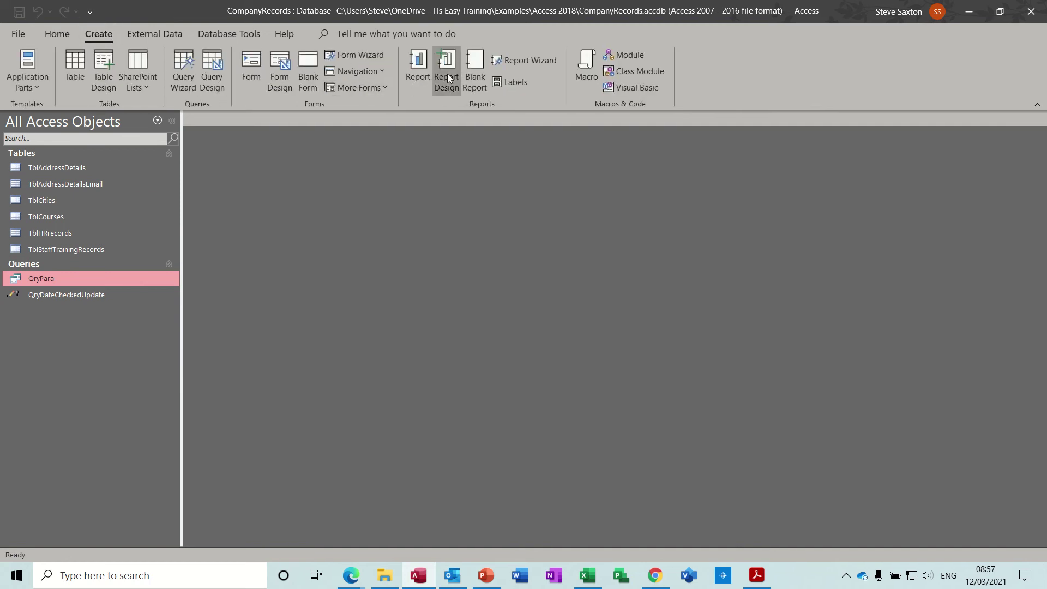
pyautogui.click(418, 67)
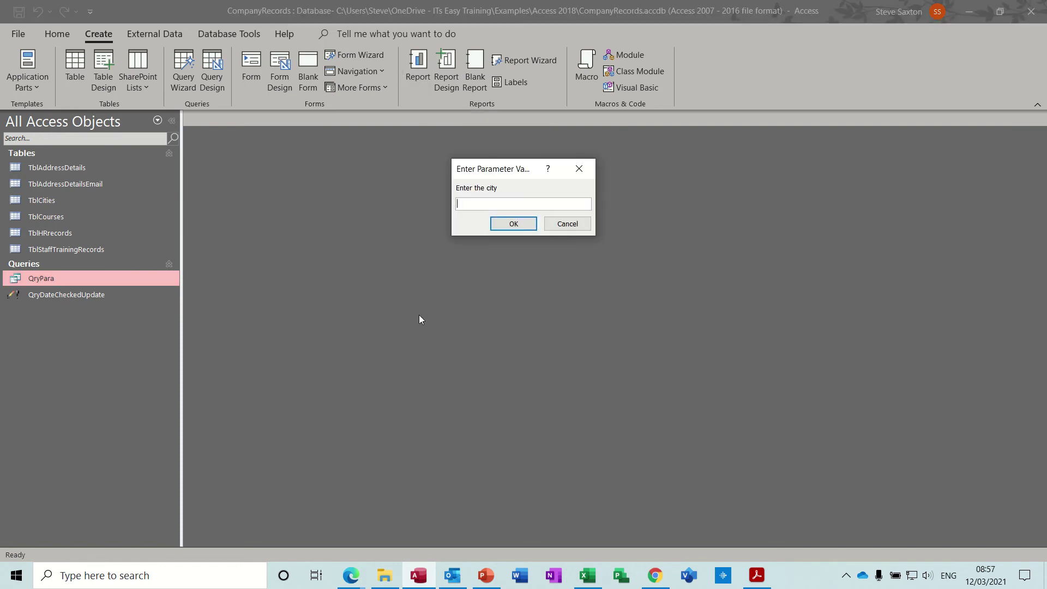
pyautogui.write('Leeds')
pyautogui.press('Return')
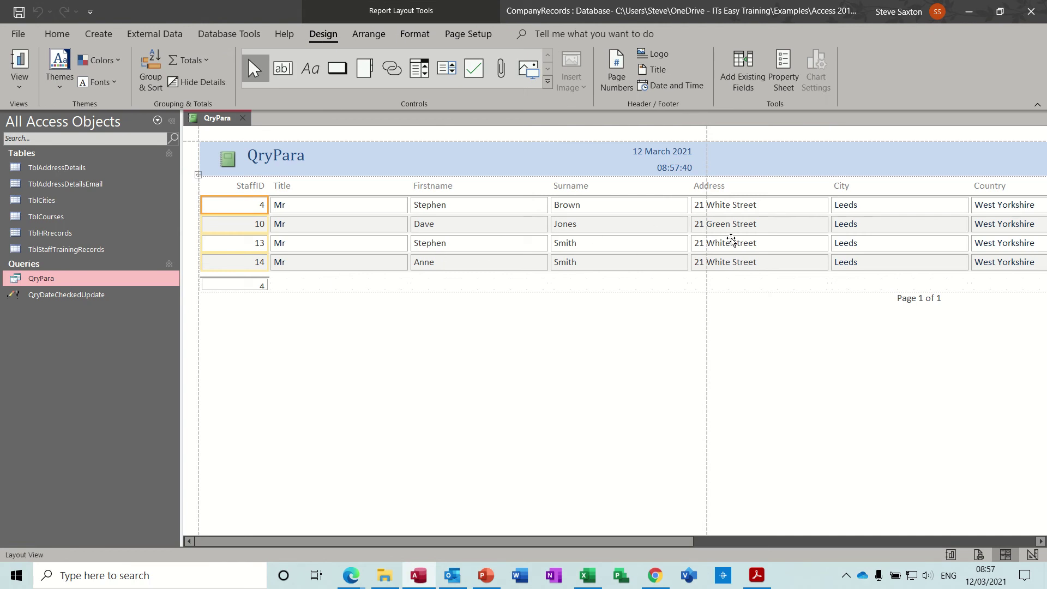
pyautogui.click(242, 118)
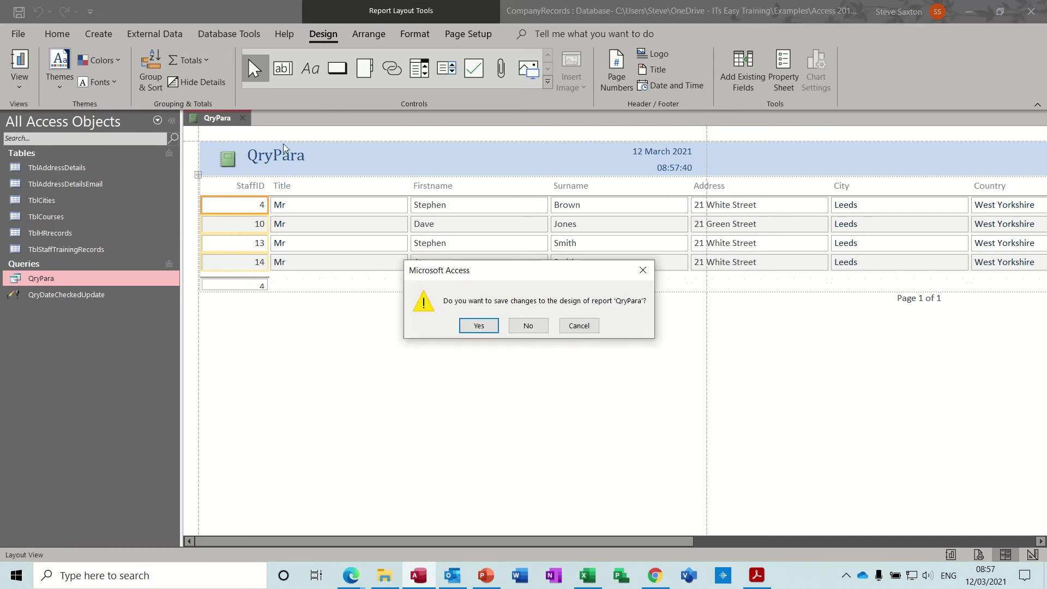
pyautogui.click(524, 329)
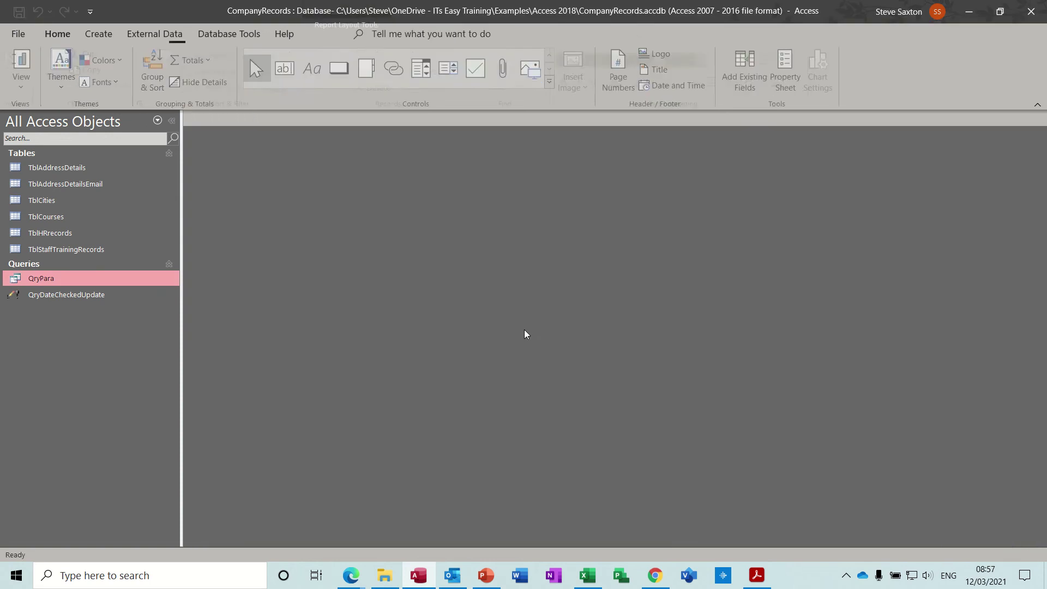
# Step: Create a new report from QryPara using Bradford as the city
pyautogui.click(99, 35)
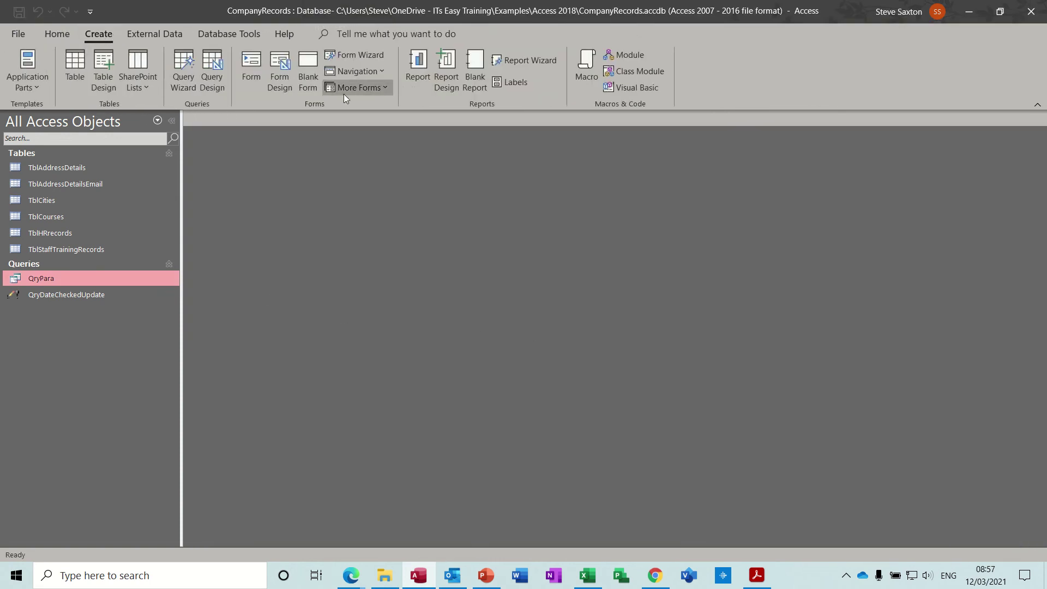
pyautogui.click(419, 63)
pyautogui.write('Bradford')
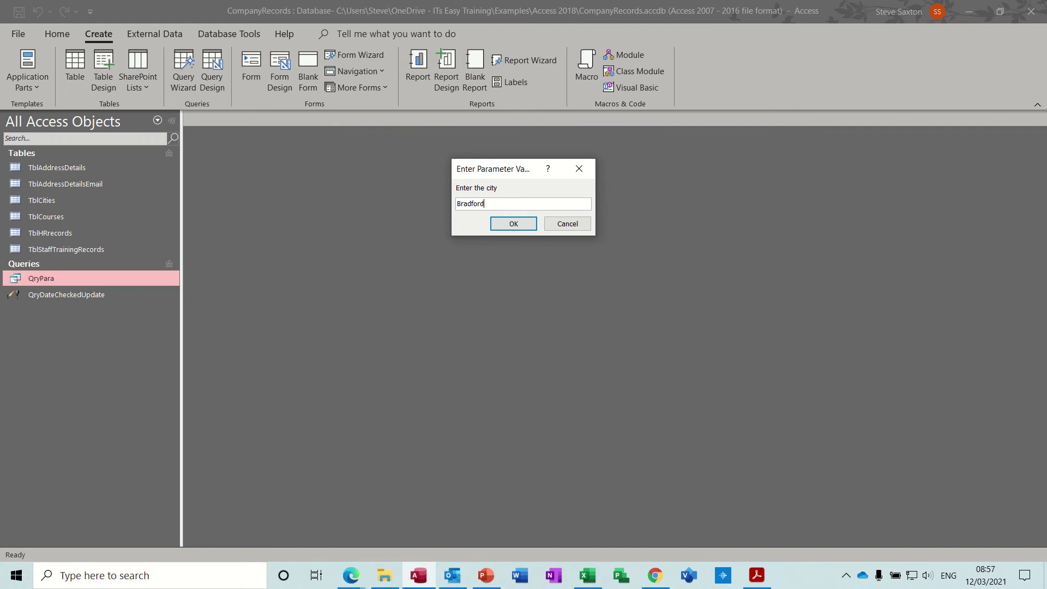
pyautogui.press('Return')
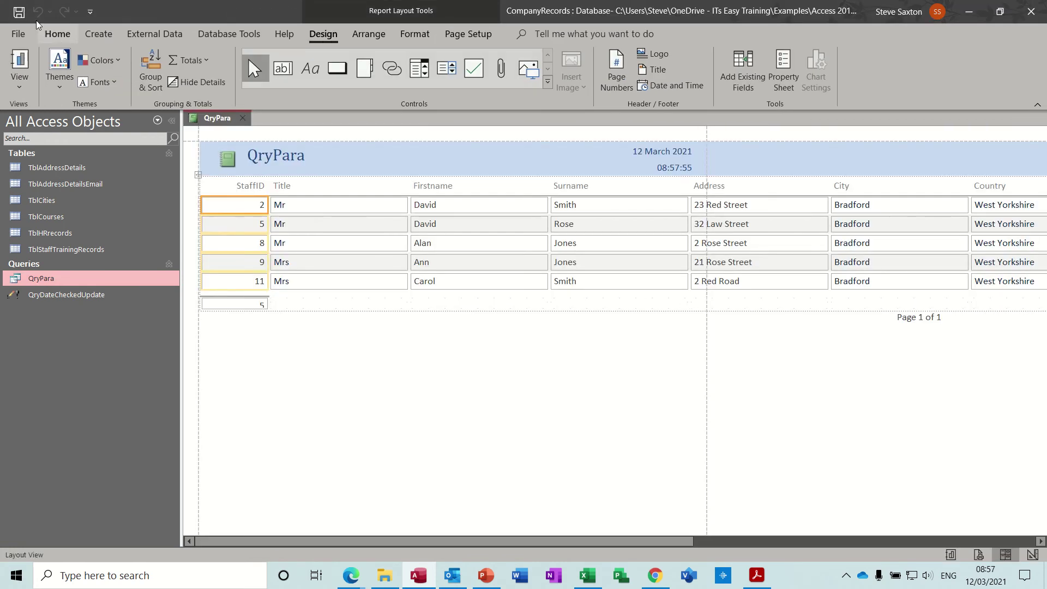
# Step: Save the report as RptQryPara and close it
pyautogui.click(19, 12)
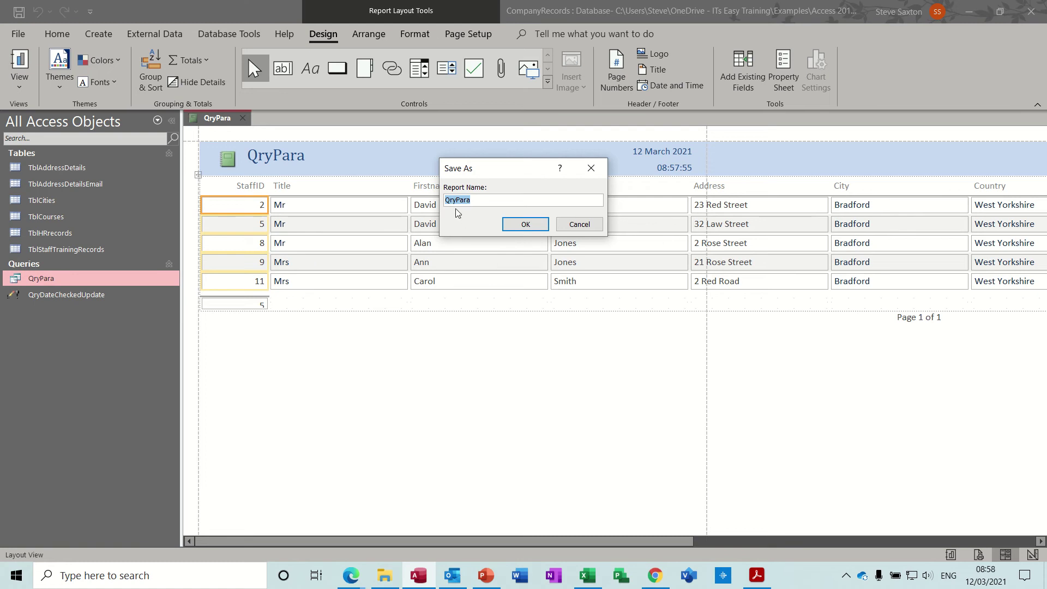
pyautogui.click(446, 200)
pyautogui.write('Rpt')
pyautogui.click(522, 225)
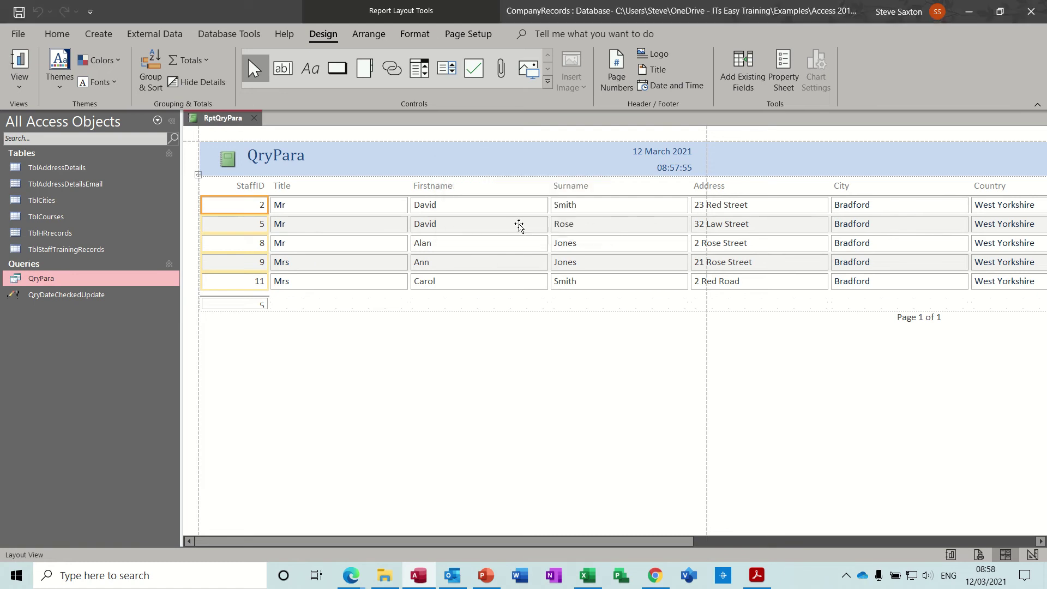
pyautogui.click(255, 118)
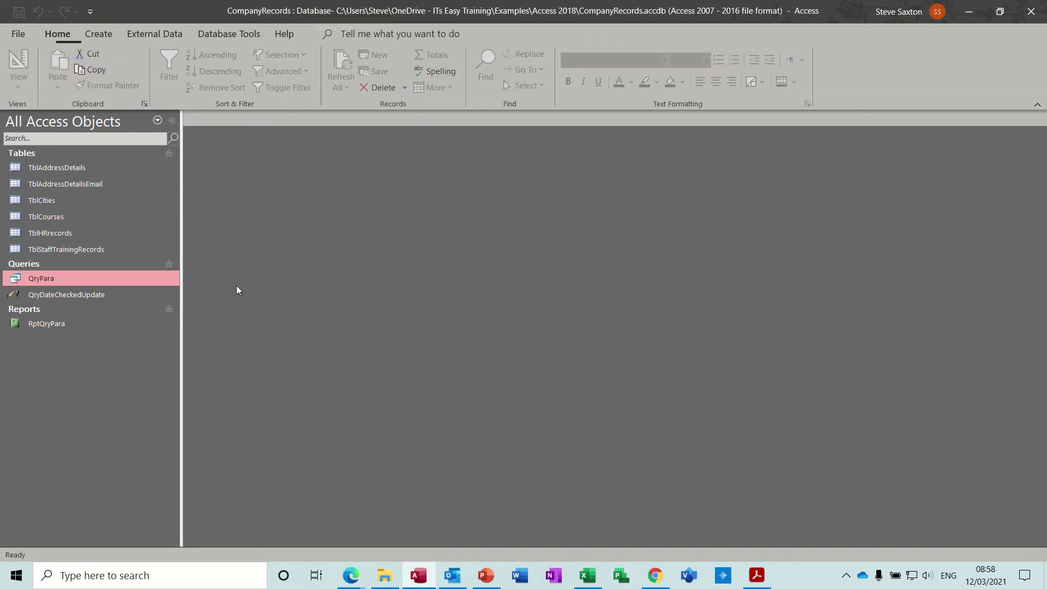
# Step: Open RptQryPara for Leeds, close it, then reopen it for Bradford's five records
pyautogui.doubleClick(44, 325)
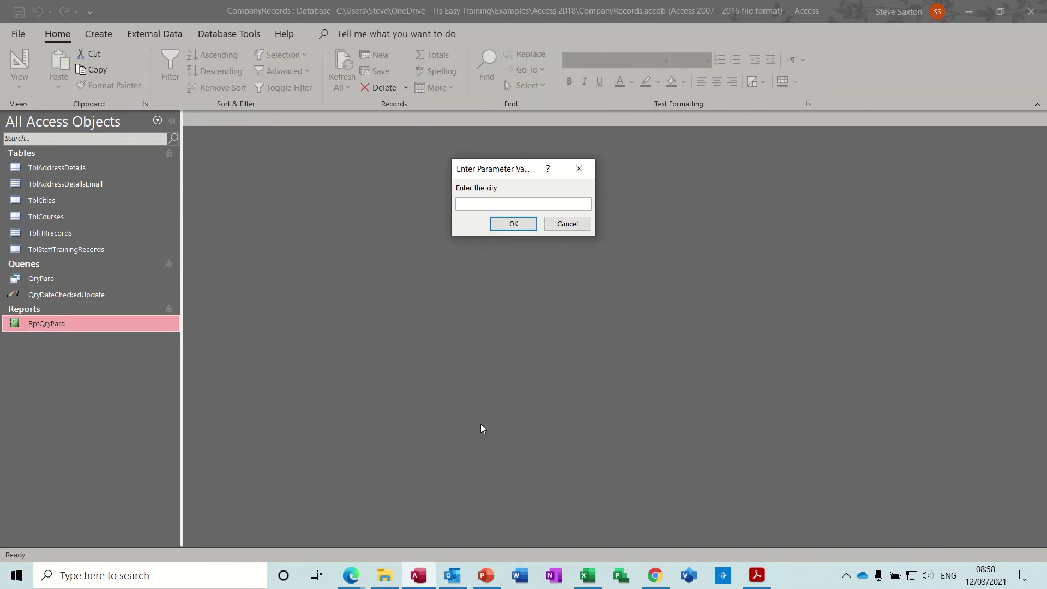
pyautogui.write('Leeds')
pyautogui.press('Return')
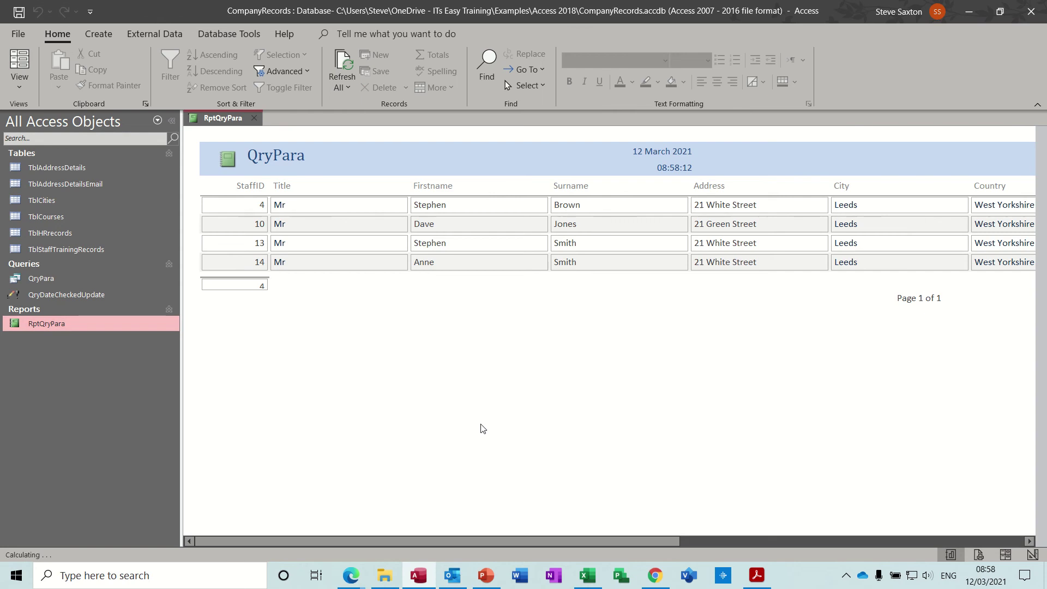
pyautogui.click(254, 117)
pyautogui.doubleClick(111, 323)
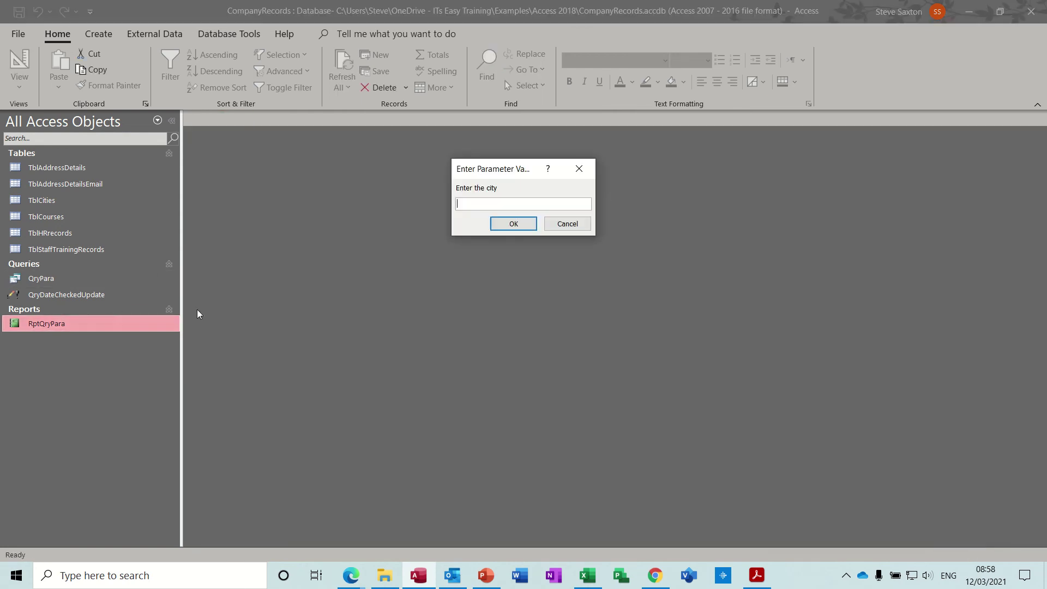
pyautogui.write('Bradford')
pyautogui.press('Return')
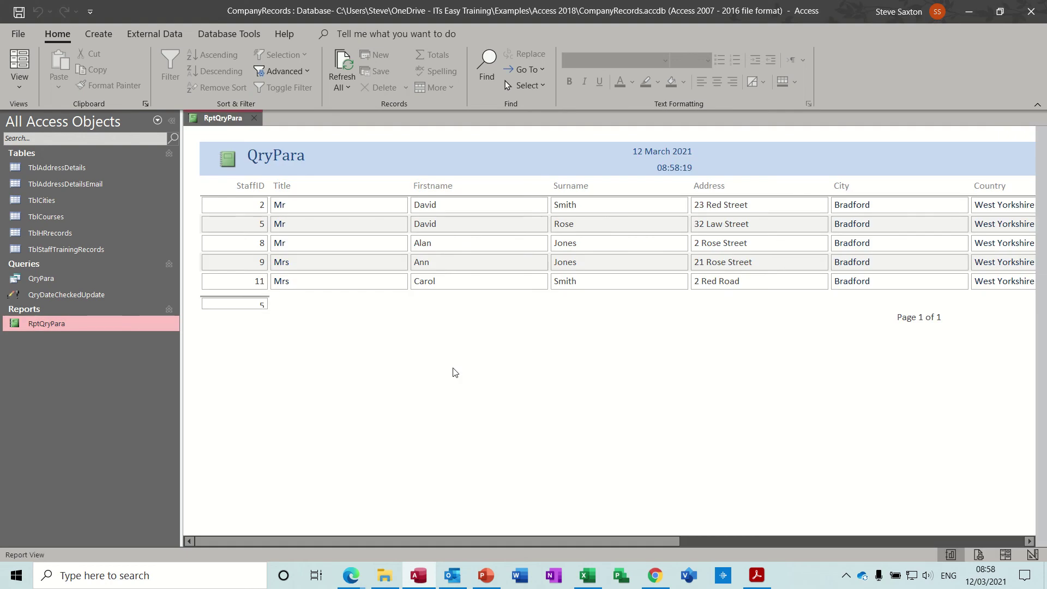
# Step: Close the report and build a new Design View query with all TblAddressDetails fields
pyautogui.click(254, 118)
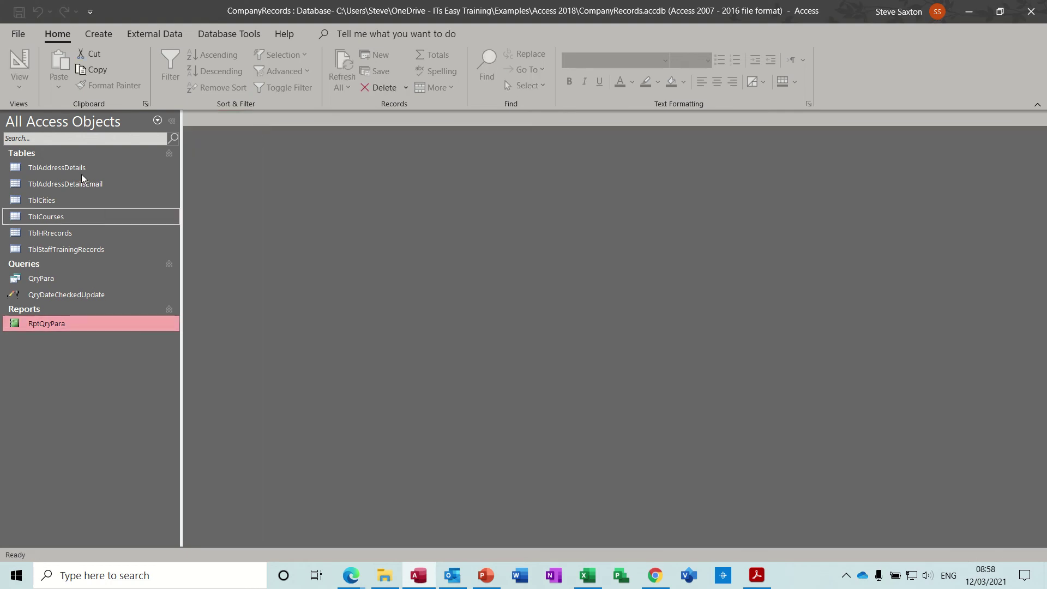
pyautogui.click(97, 35)
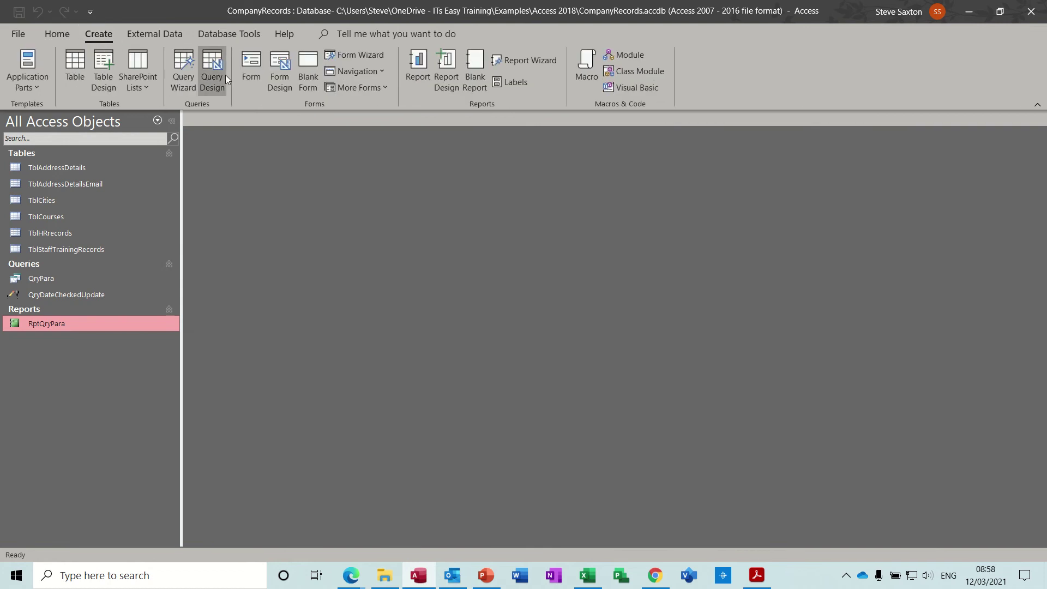
pyautogui.click(213, 63)
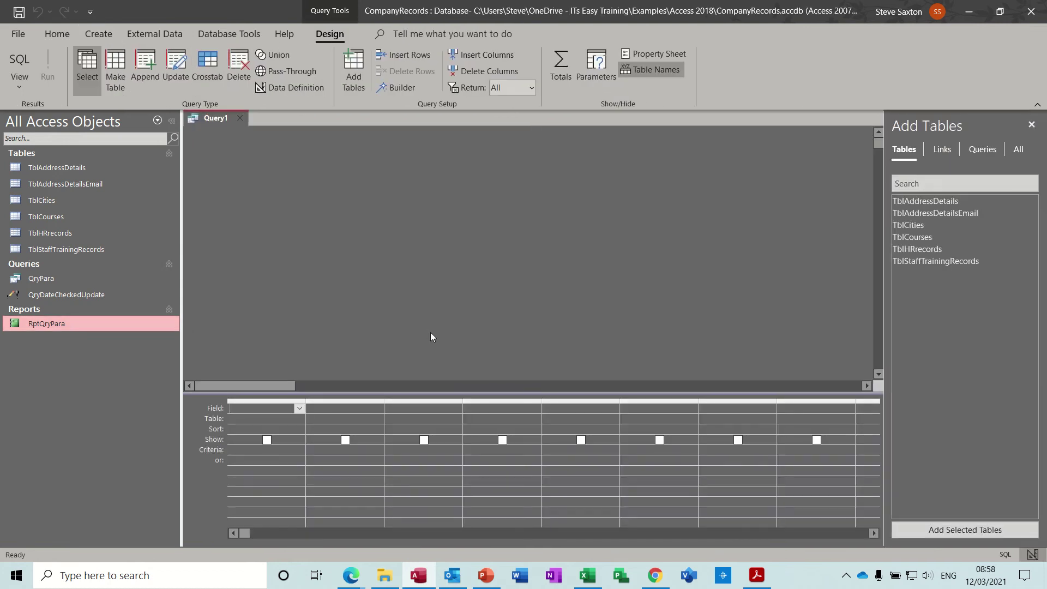
pyautogui.moveTo(84, 168); pyautogui.dragTo(306, 299)
pyautogui.doubleClick(315, 296)
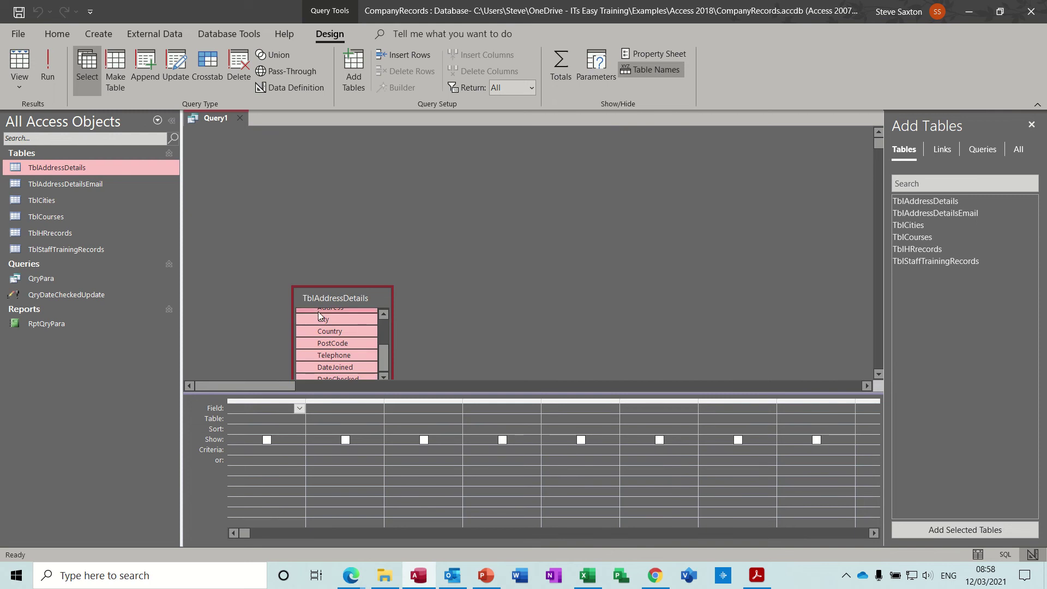
pyautogui.scroll(-2, 318, 315)
pyautogui.moveTo(319, 321); pyautogui.dragTo(254, 412)
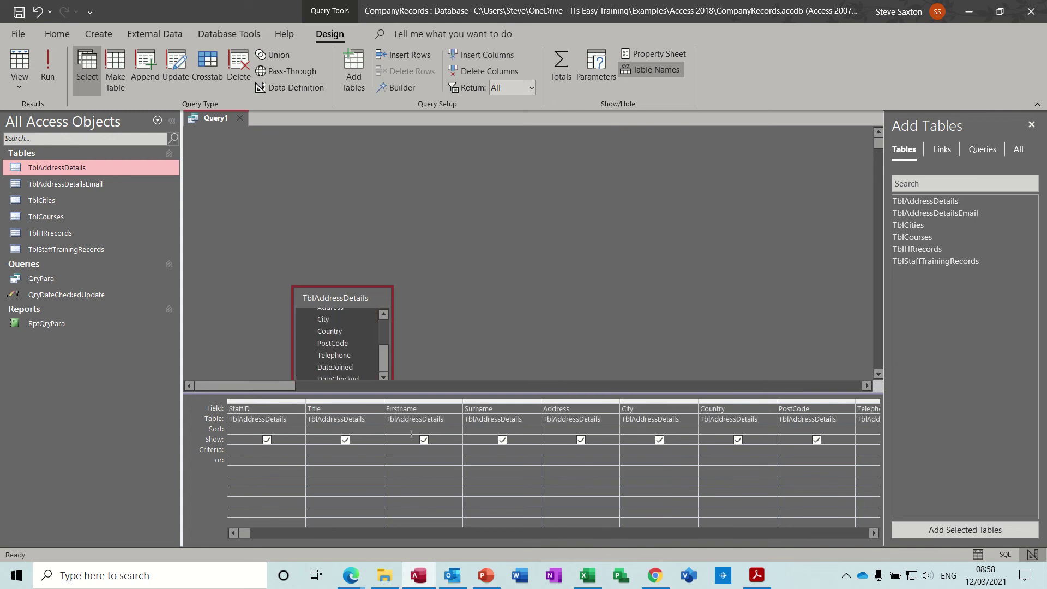
# Step: Set Surname criteria to [enter surname] and City to [enter city], then open TblAddressDetails
pyautogui.click(474, 451)
pyautogui.write('[enter surnam')
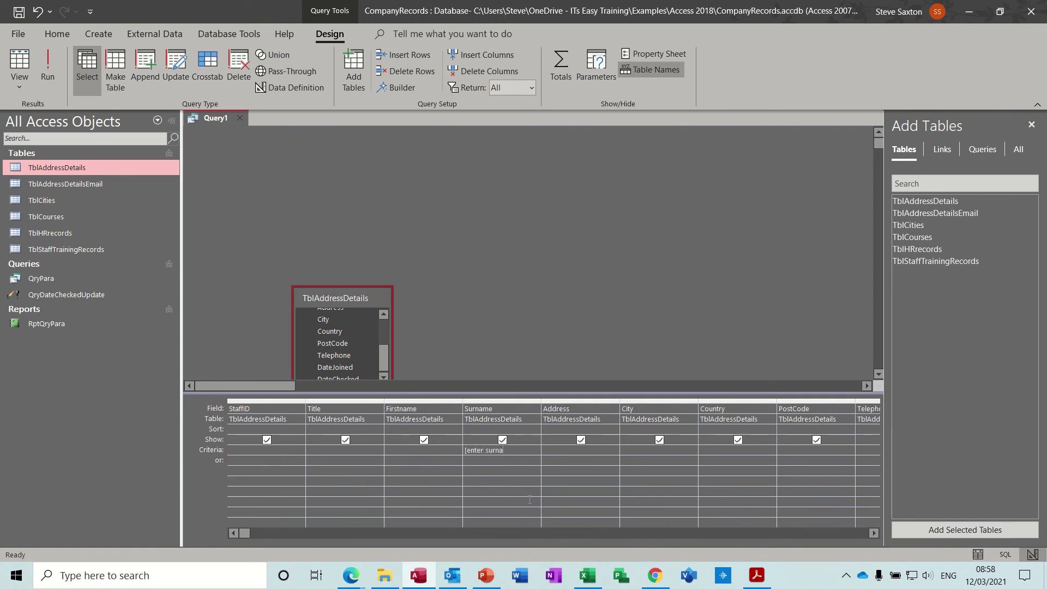
pyautogui.write('e')
pyautogui.click(627, 450)
pyautogui.write('[enter city]')
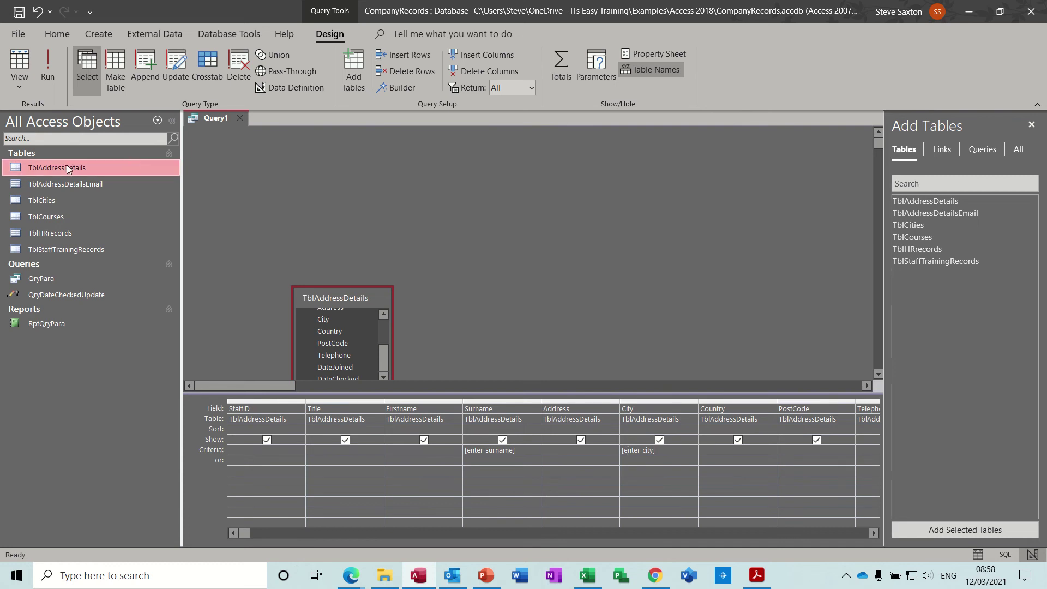
pyautogui.doubleClick(52, 168)
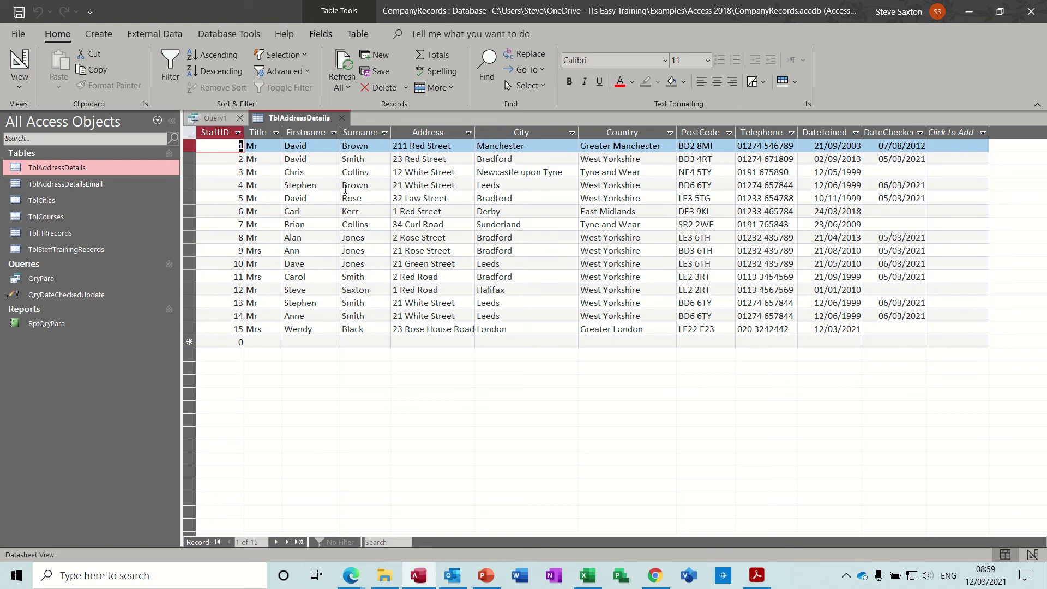
# Step: Close the table, run the query for surname Smith and city Leeds, then close Query1 unsaved
pyautogui.click(342, 118)
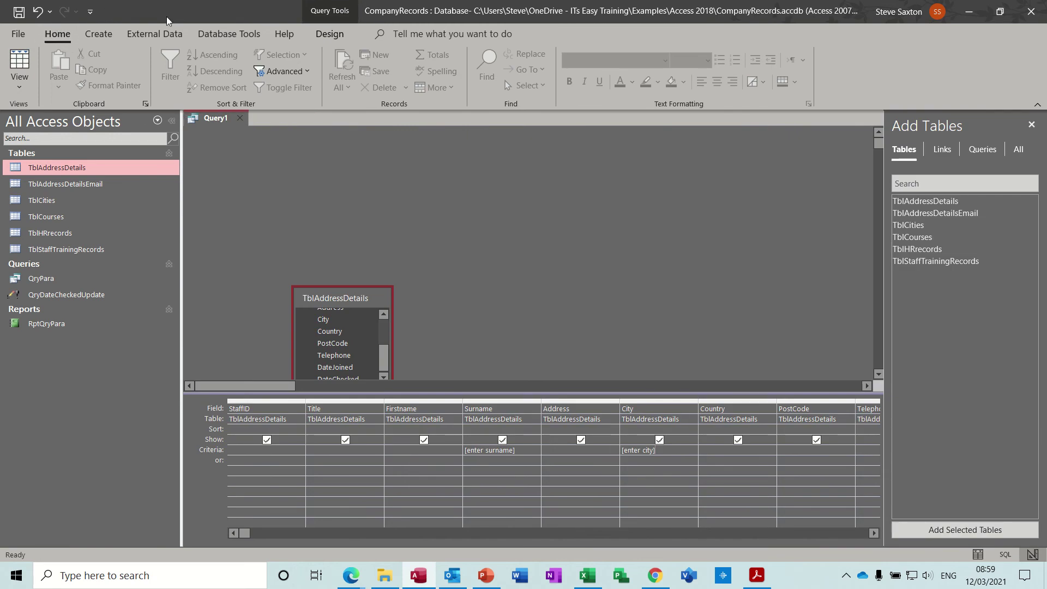
pyautogui.click(329, 34)
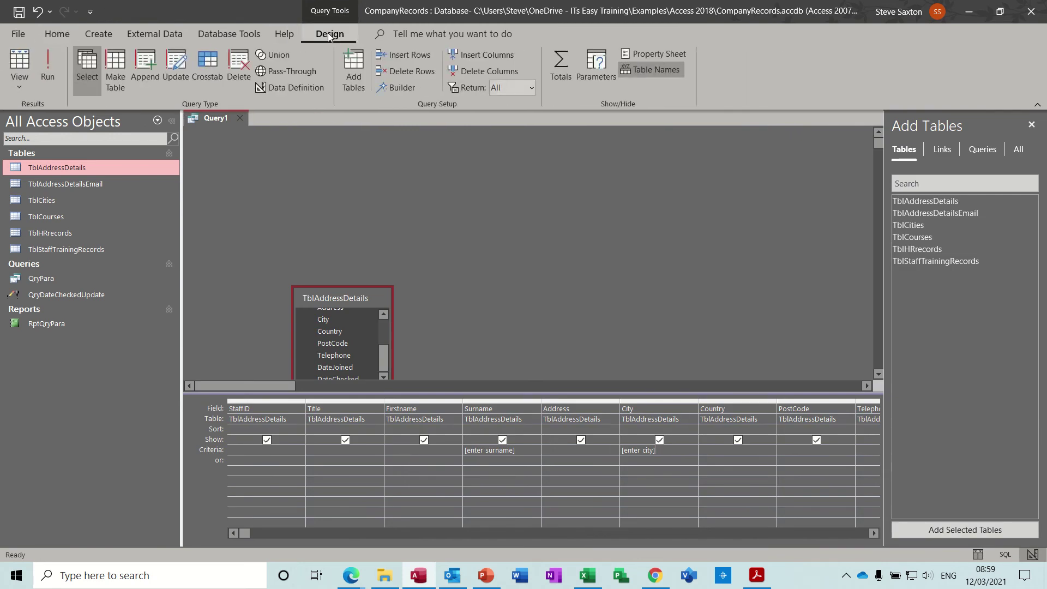
pyautogui.click(48, 65)
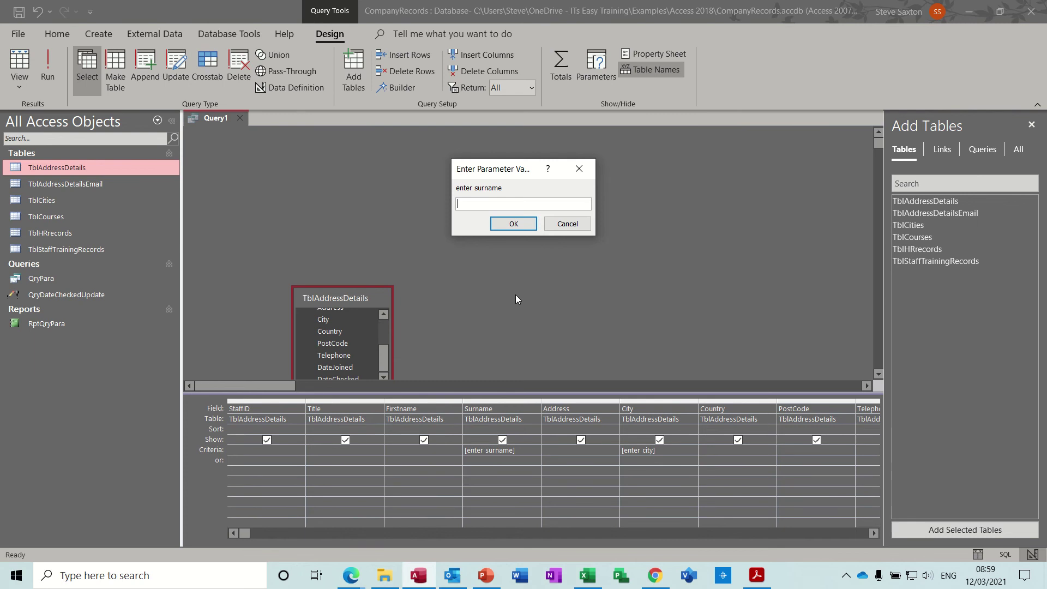
pyautogui.write('Smith')
pyautogui.press('Return')
pyautogui.write('Leeds')
pyautogui.press('Return')
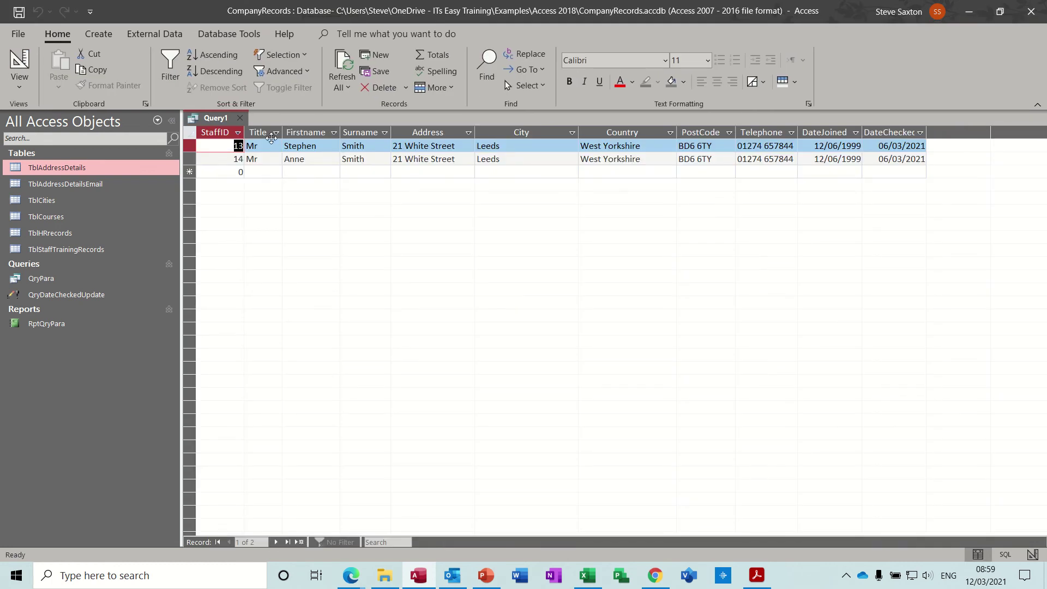
pyautogui.click(242, 123)
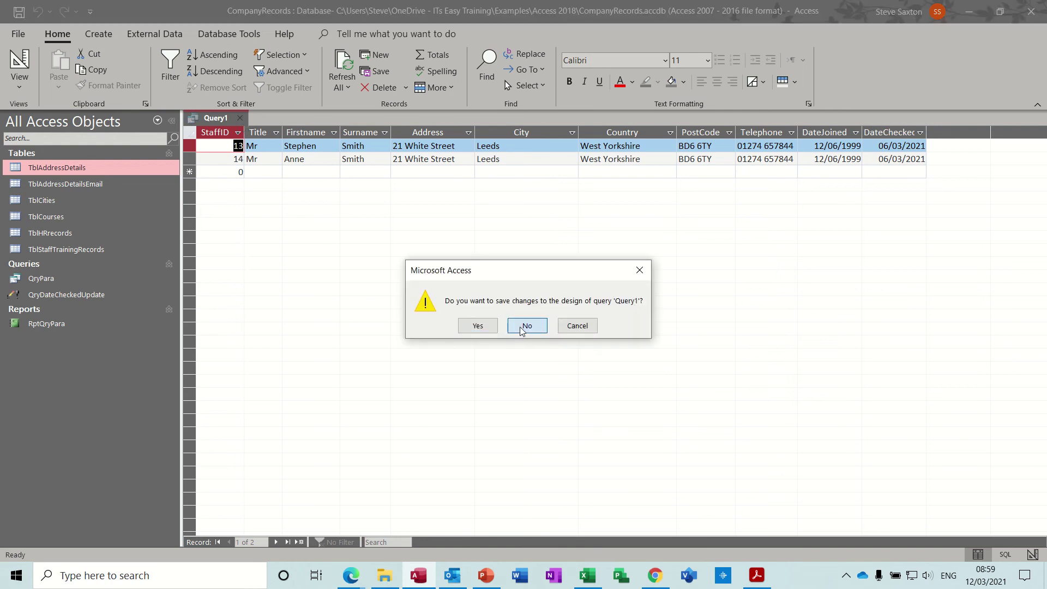
pyautogui.click(520, 331)
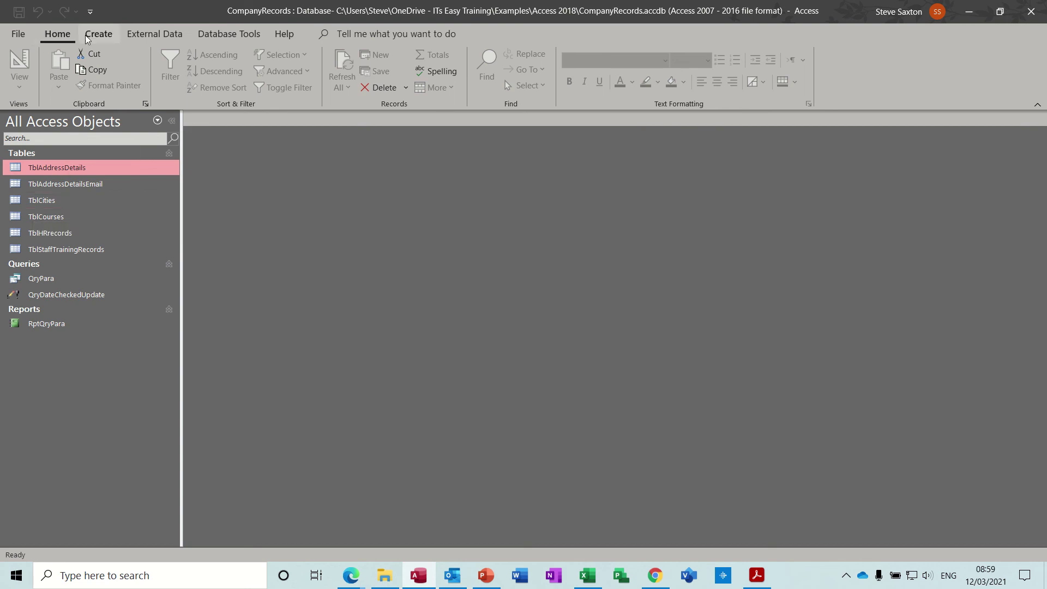
# Step: Create another Design View query on TblAddressDetails and select all its fields
pyautogui.click(102, 34)
pyautogui.click(212, 70)
pyautogui.moveTo(87, 166); pyautogui.dragTo(266, 412)
pyautogui.doubleClick(396, 240)
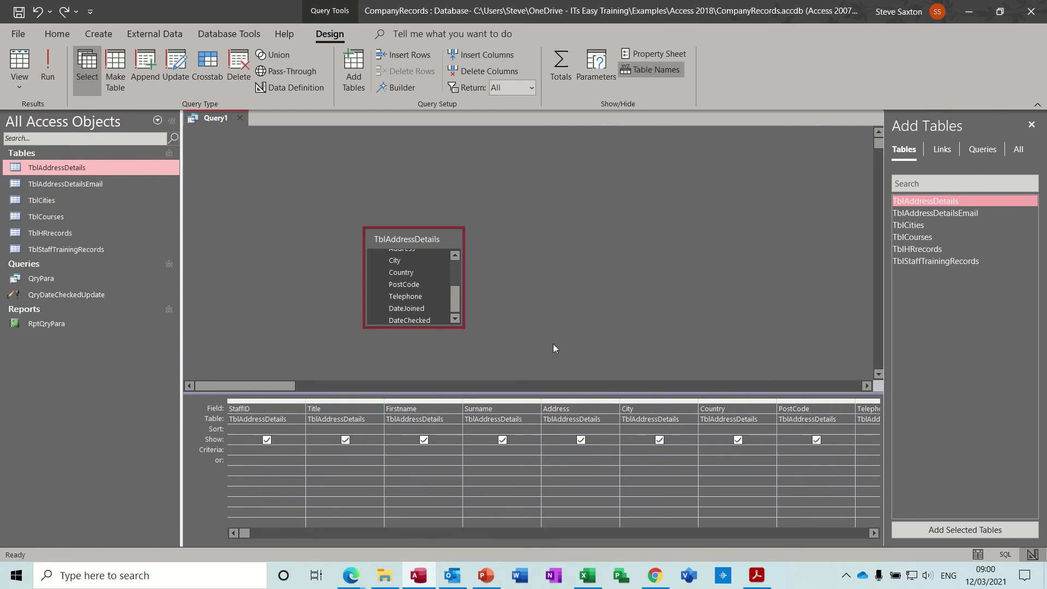
# Step: Clear all existing columns from Query1's design grid
pyautogui.moveTo(266, 400); pyautogui.dragTo(728, 377)
pyautogui.moveTo(813, 384); pyautogui.dragTo(814, 384)
pyautogui.press('Delete')
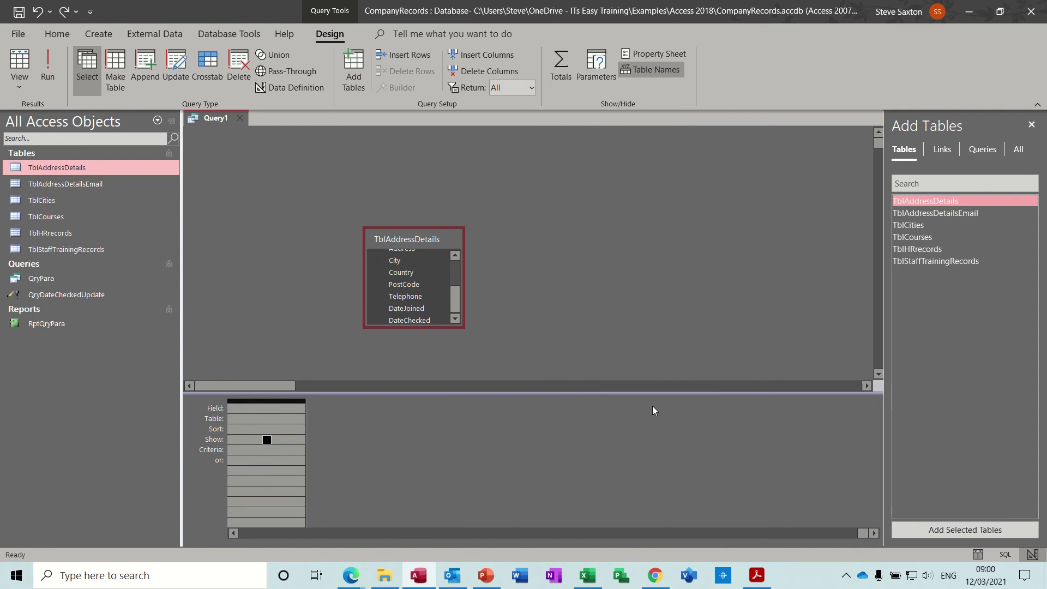
pyautogui.press('Delete')
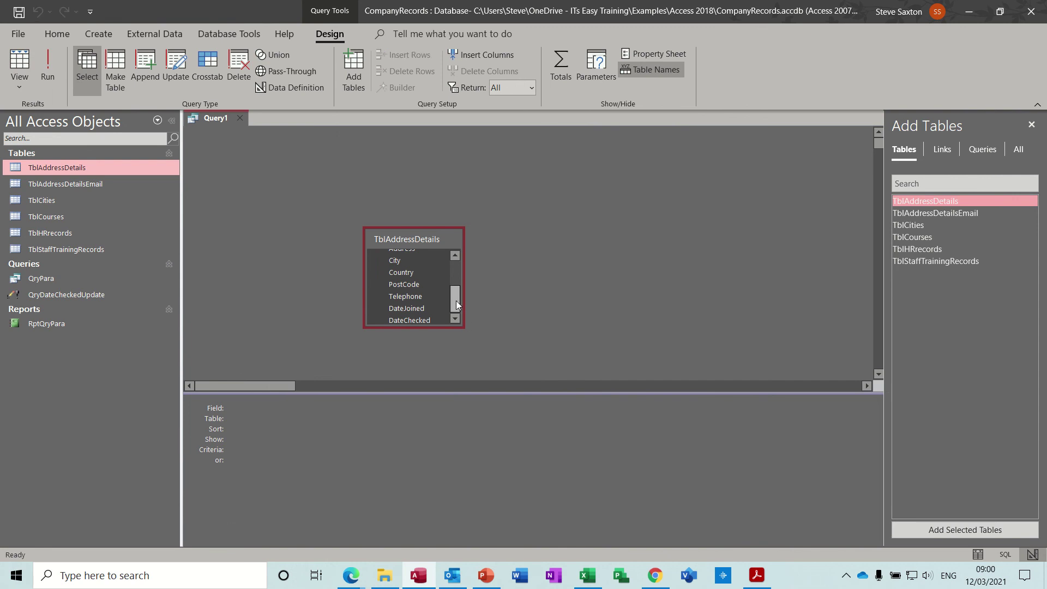
# Step: Add TblAddressDetails.* and City to the grid and run it to show 15 records
pyautogui.moveTo(456, 300); pyautogui.dragTo(456, 273)
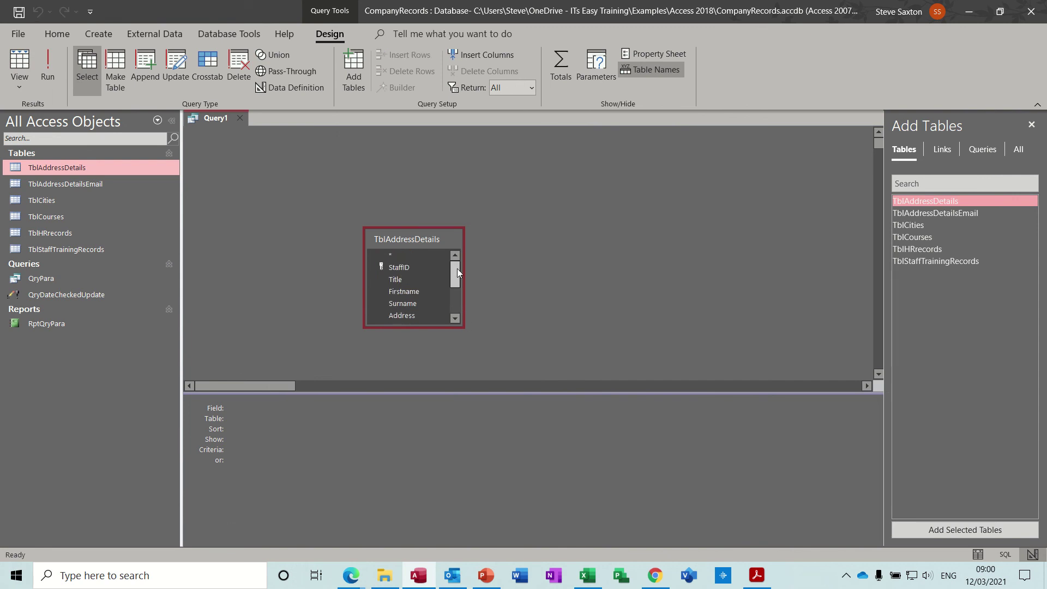
pyautogui.doubleClick(393, 256)
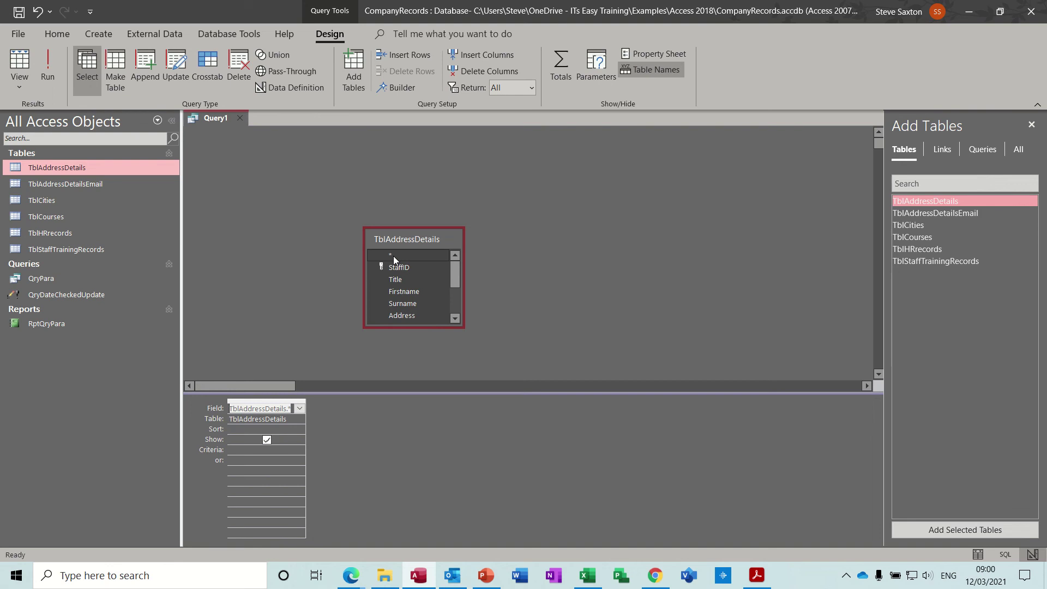
pyautogui.moveTo(454, 272); pyautogui.dragTo(448, 283)
pyautogui.doubleClick(407, 295)
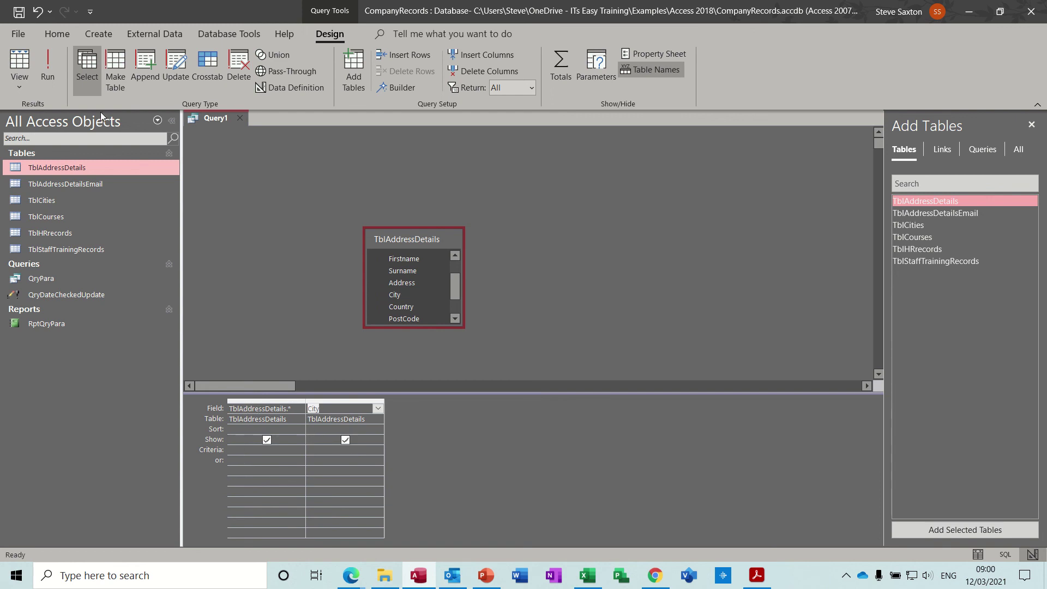
pyautogui.click(53, 63)
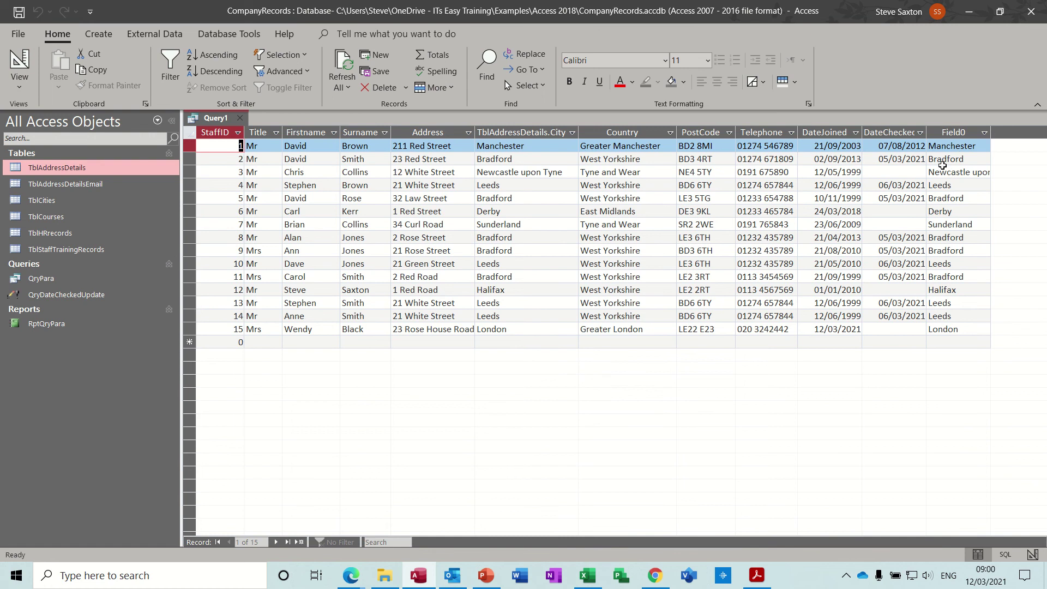
# Step: Hide City and enter the criterion like [enter city]&* for it
pyautogui.click(20, 61)
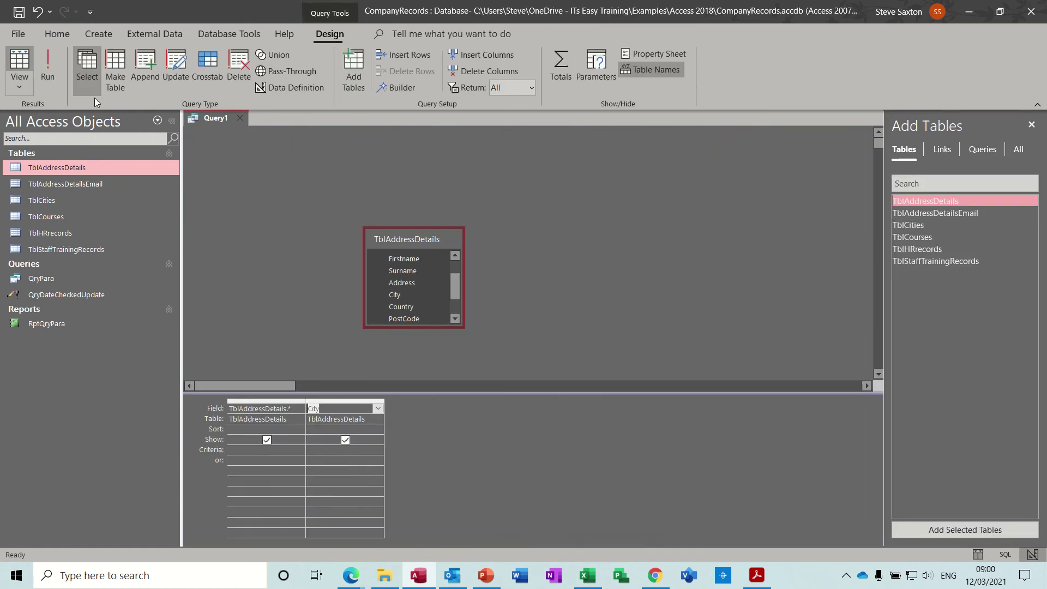
pyautogui.click(345, 439)
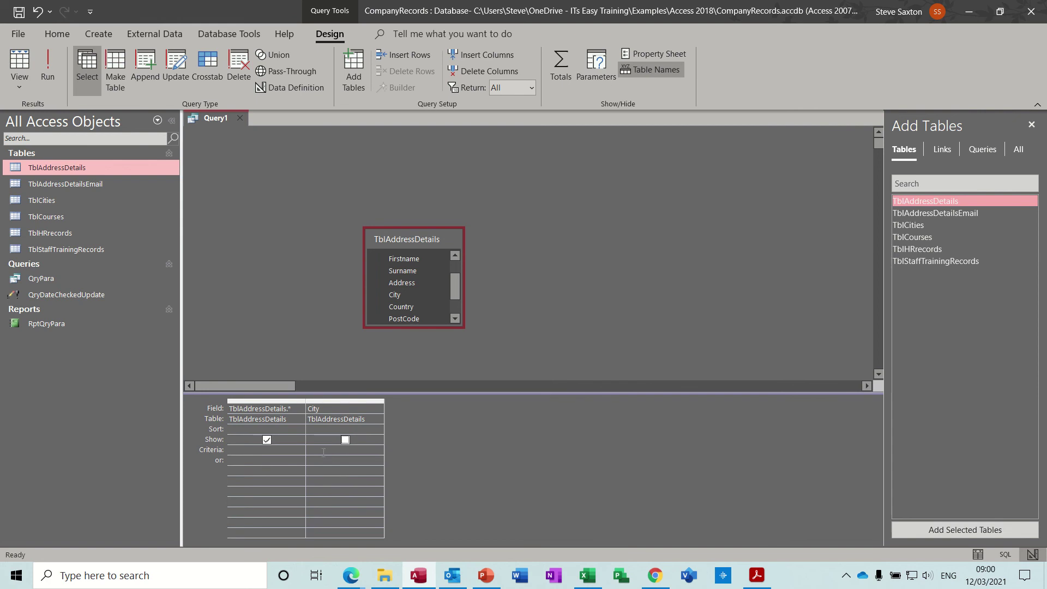
pyautogui.click(323, 452)
pyautogui.write('like')
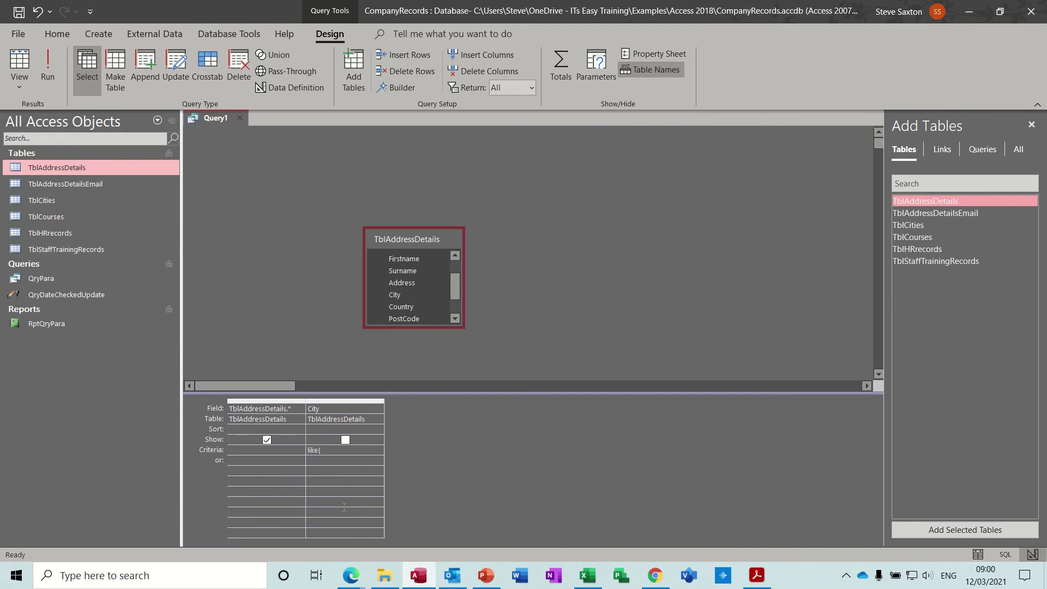
pyautogui.write(' [enter city]&*')
# Step: Run the query, dismiss the malformed GUID error, and run it again for the city prompt
pyautogui.click(46, 63)
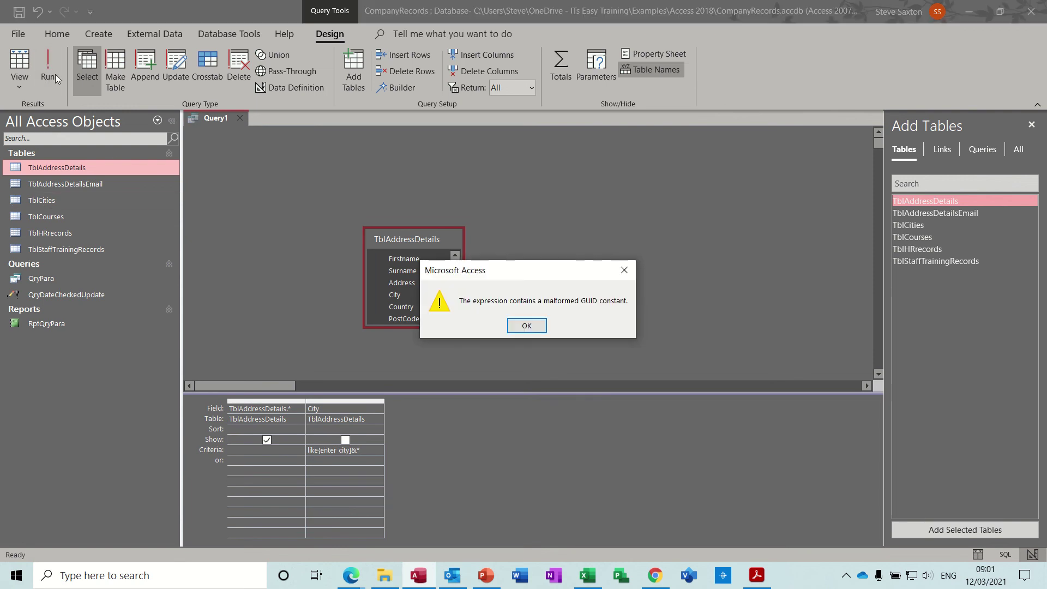
pyautogui.click(527, 326)
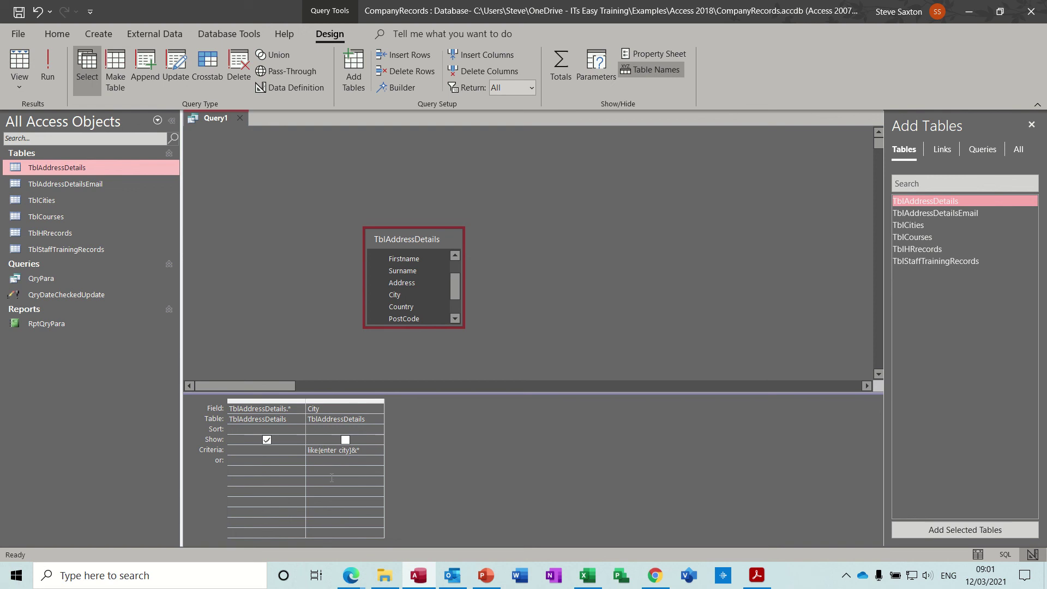
pyautogui.click(48, 64)
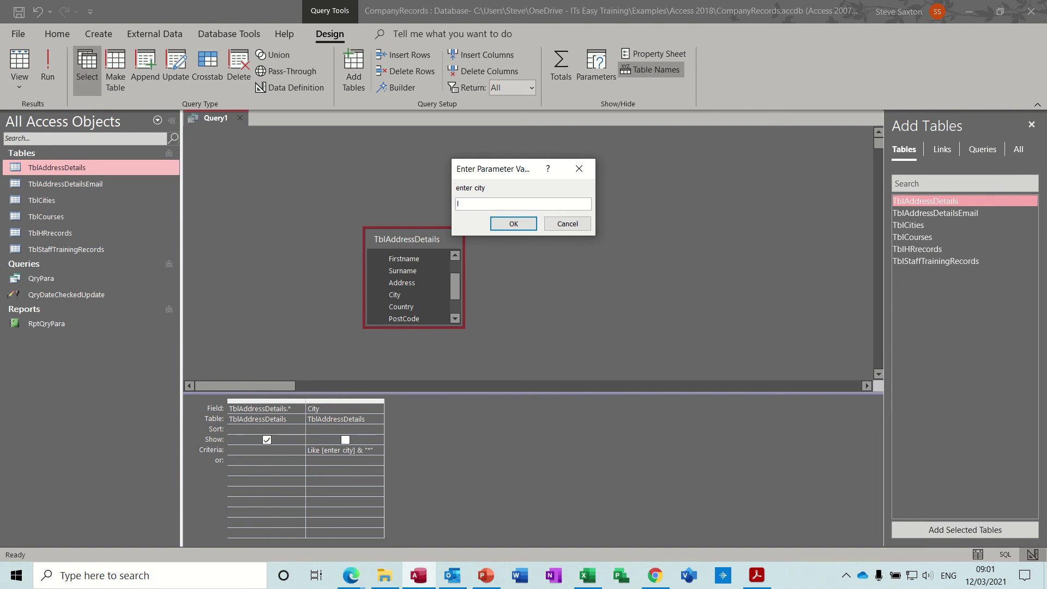
# Step: Answer the city prompt and rerun the query to test another city entry
pyautogui.press('Return')
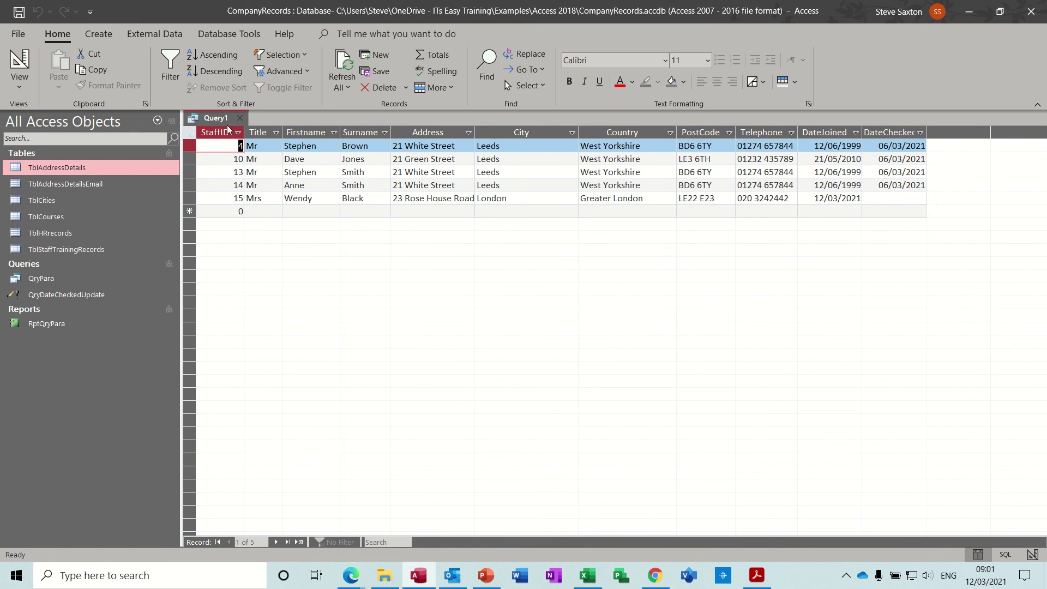
pyautogui.click(13, 61)
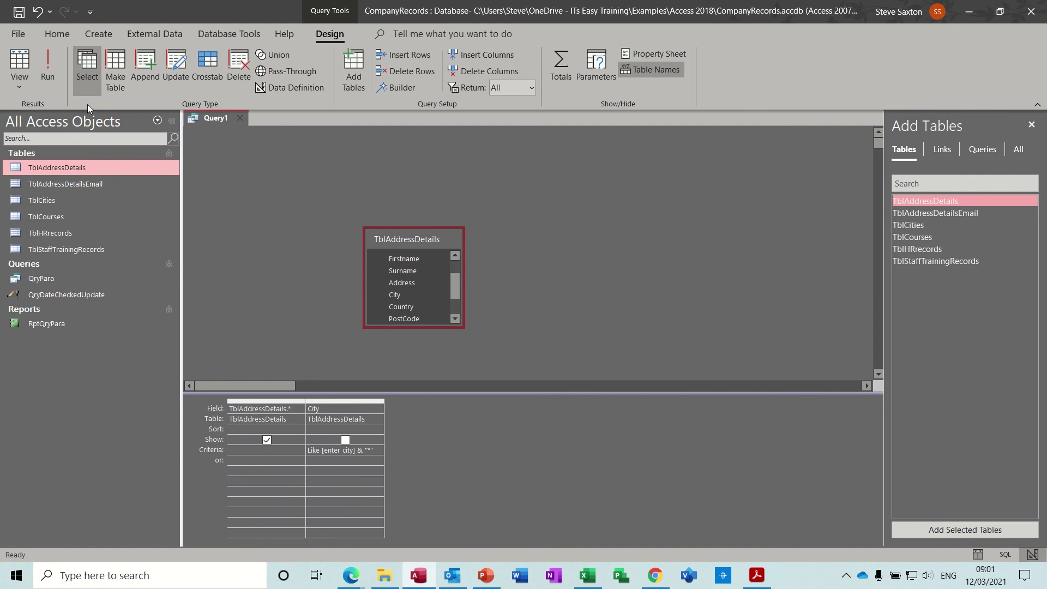
pyautogui.click(47, 64)
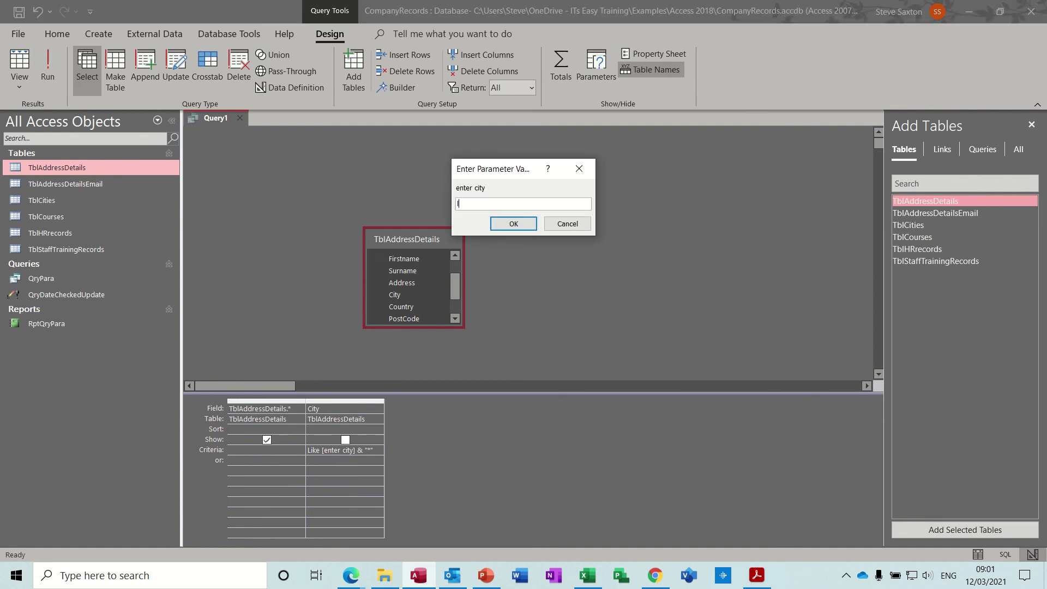
pyautogui.press('Return')
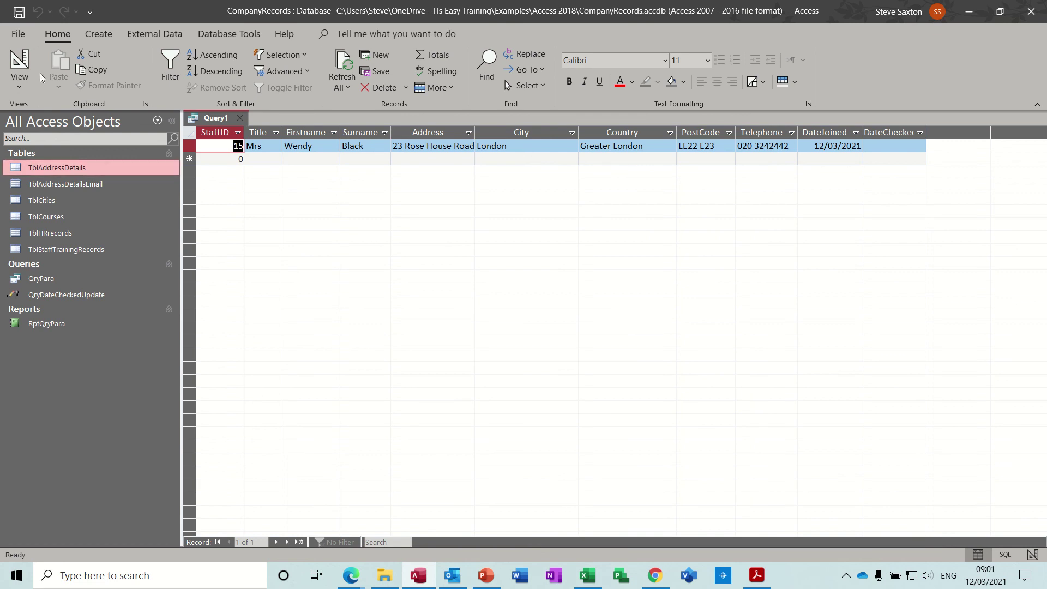
# Step: Rerun the query and enter 'br' to list the five Bradford records
pyautogui.click(22, 61)
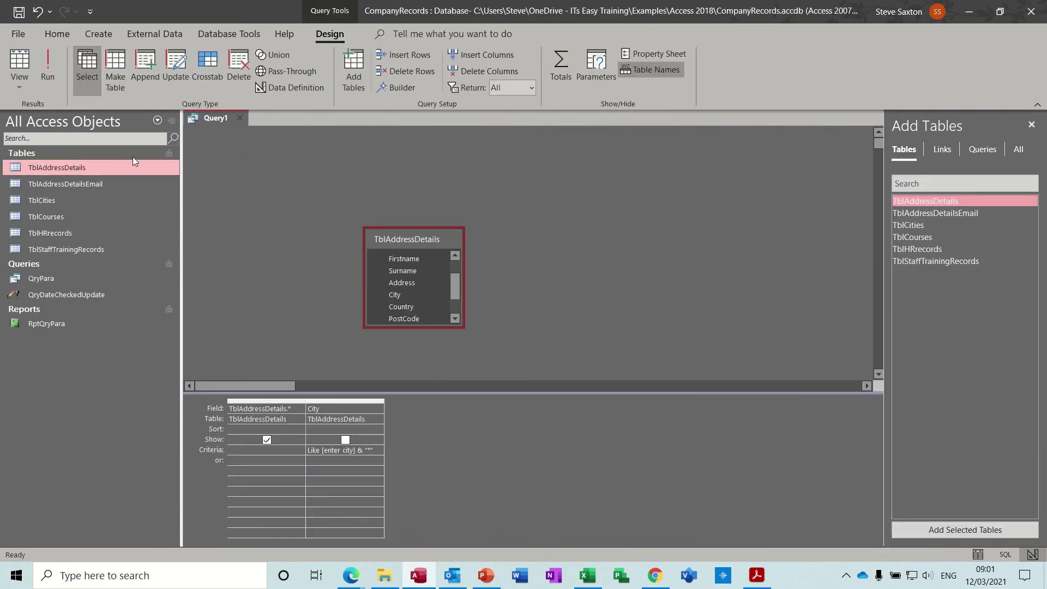
pyautogui.click(54, 61)
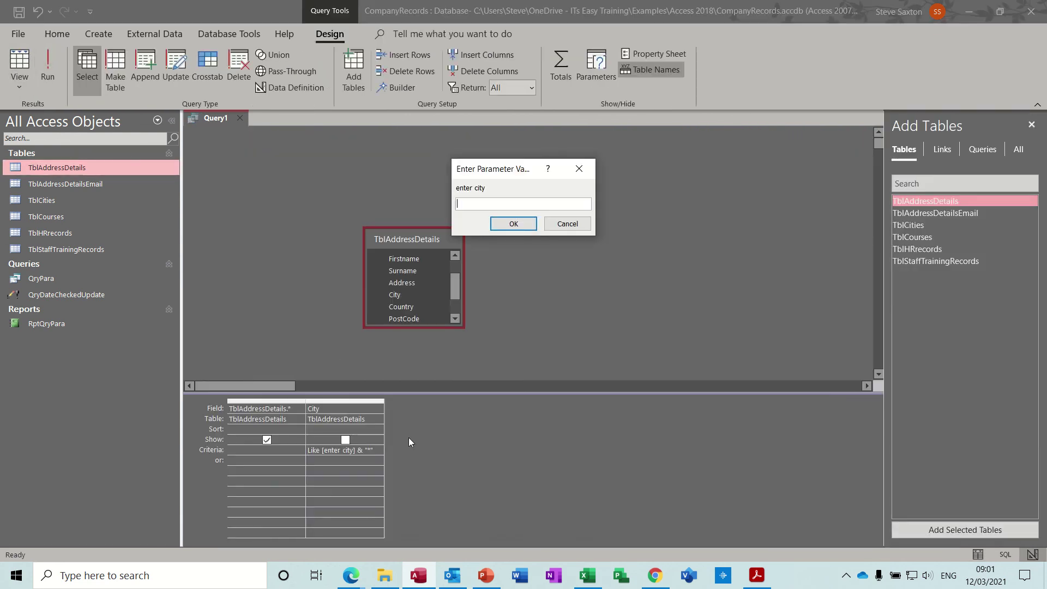
pyautogui.write('br')
pyautogui.press('Return')
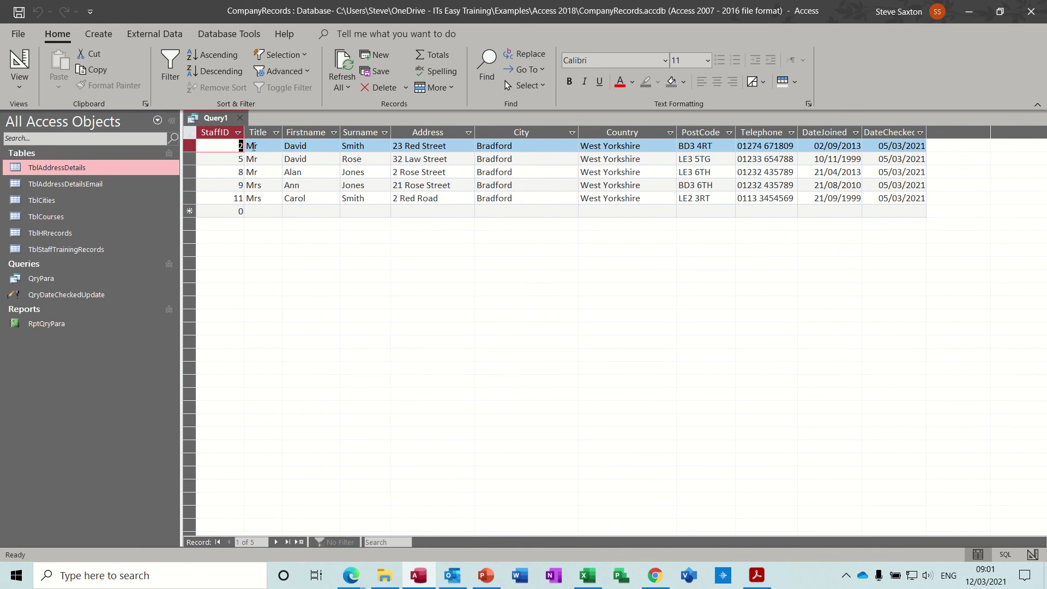
# Step: Add record 16 with title Mr plus a first name and surname, then close TblAddressDetails
pyautogui.doubleClick(65, 167)
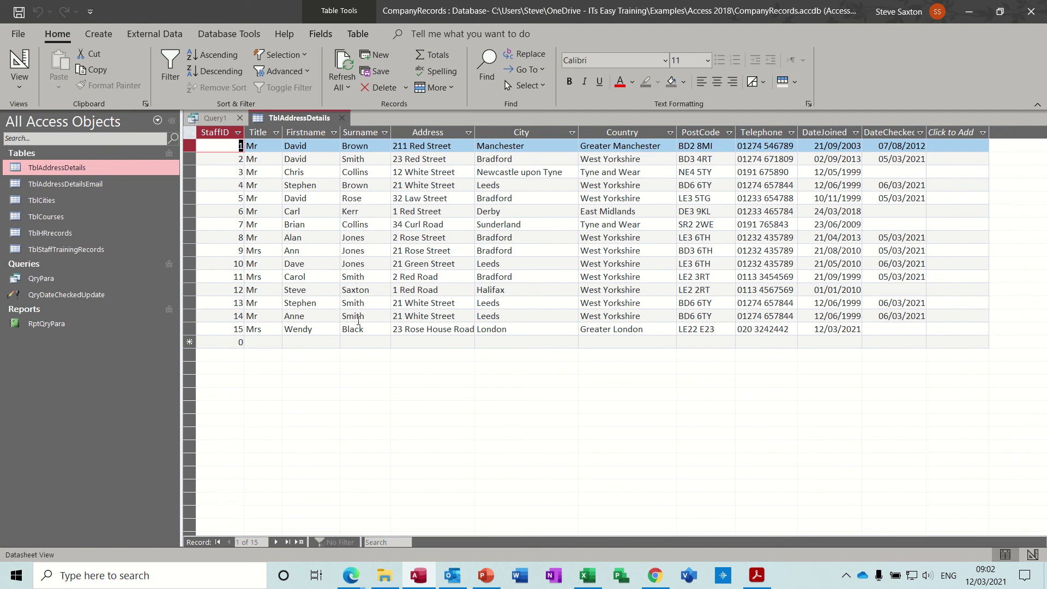
pyautogui.click(338, 343)
pyautogui.click(233, 341)
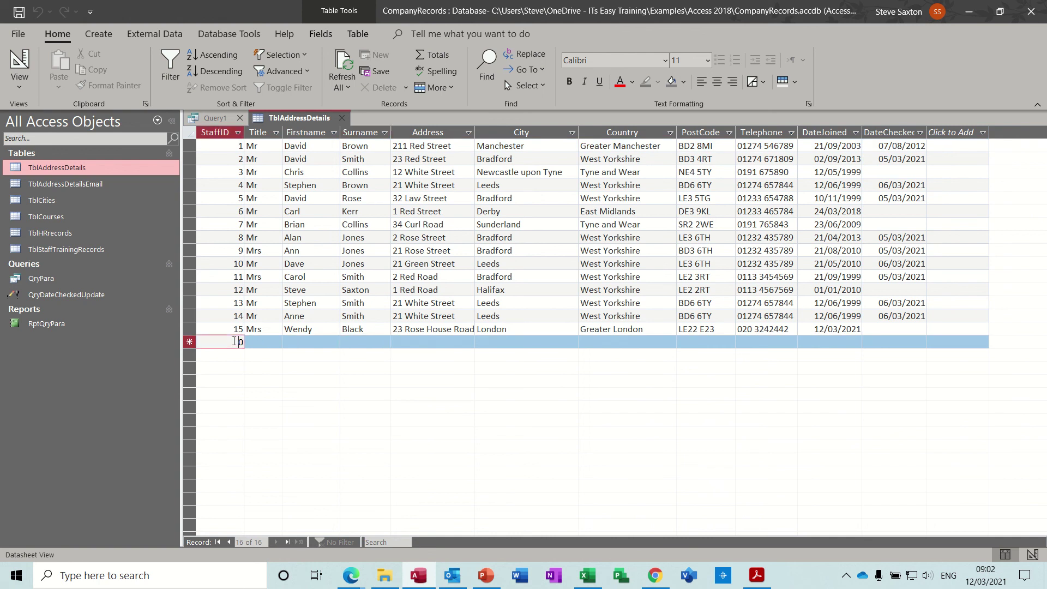
pyautogui.write('16')
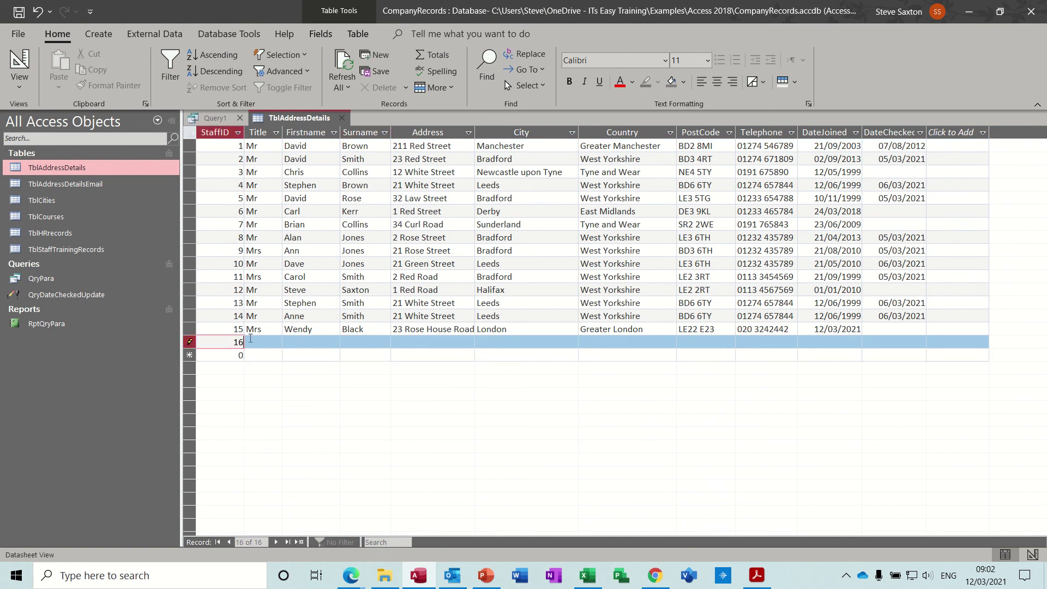
pyautogui.press('Tab')
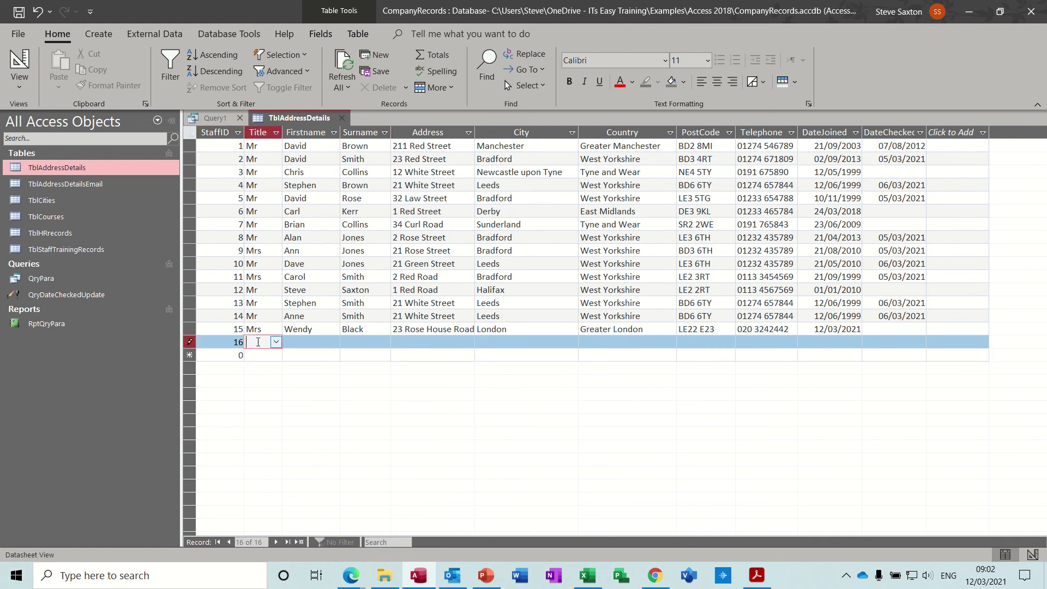
pyautogui.write('Mr')
pyautogui.press('Tab')
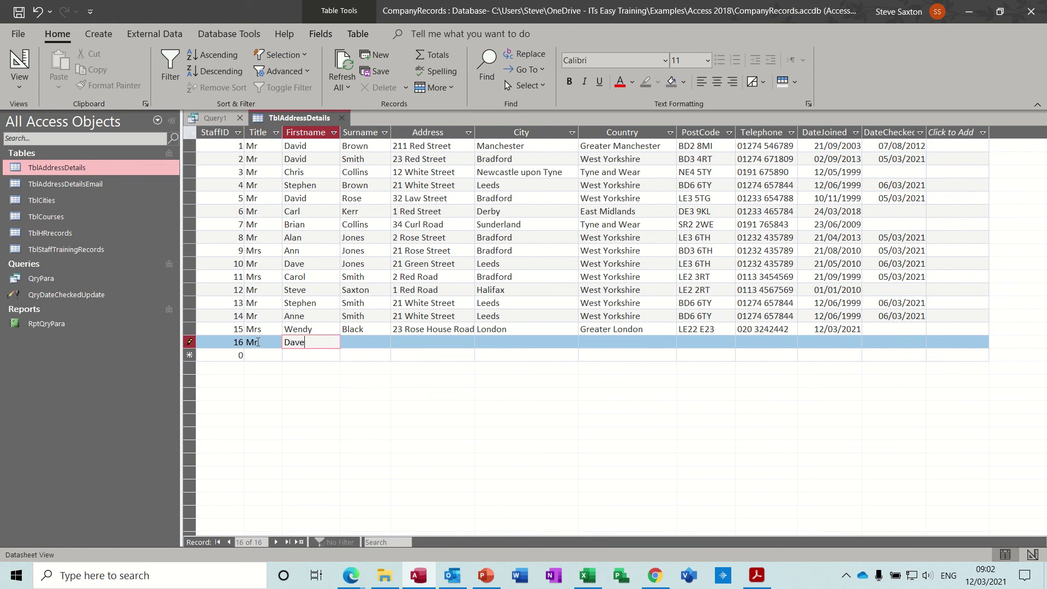
pyautogui.click(352, 345)
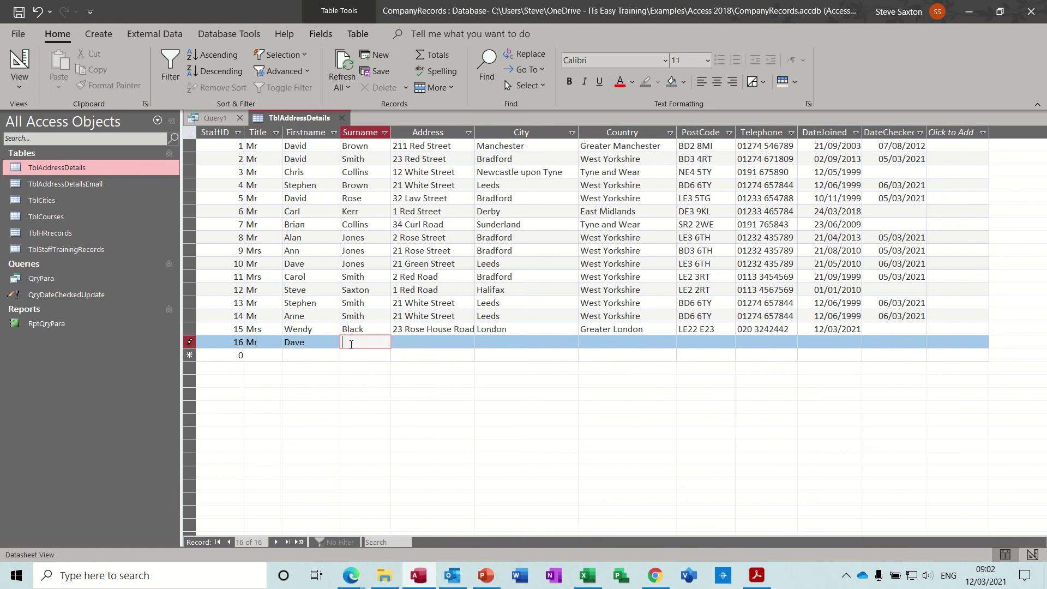
pyautogui.click(410, 343)
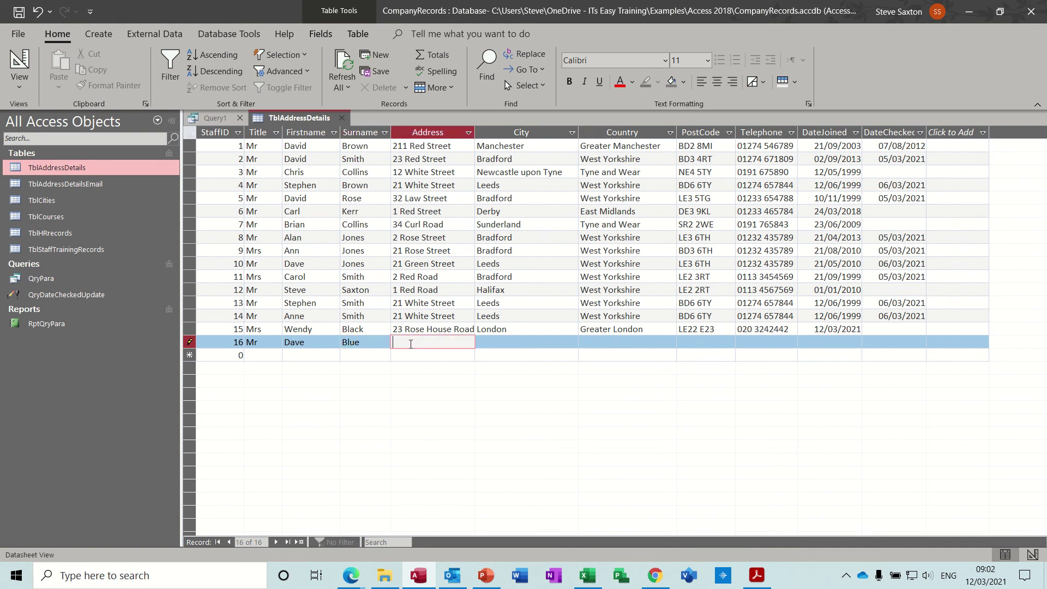
pyautogui.click(342, 117)
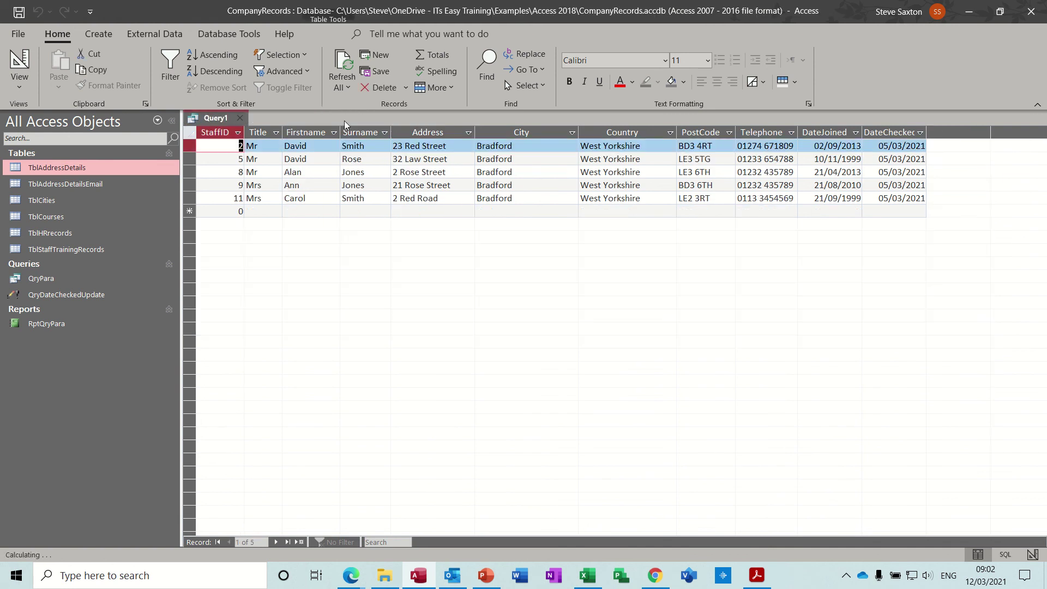
# Step: Replace City with Surname in the grid and change the prompt to [enter name]
pyautogui.click(18, 59)
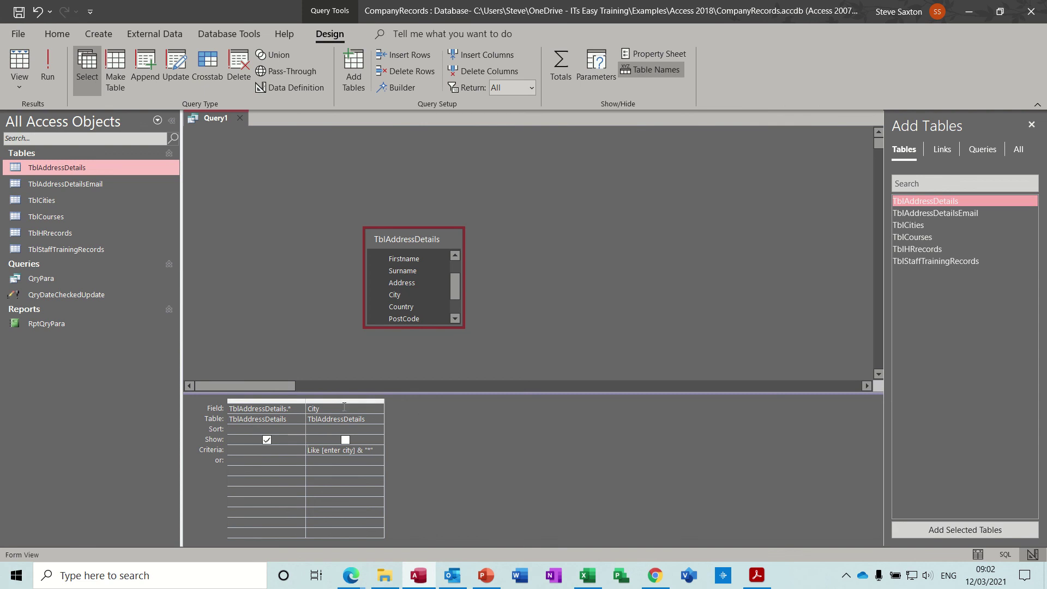
pyautogui.click(376, 408)
pyautogui.click(378, 411)
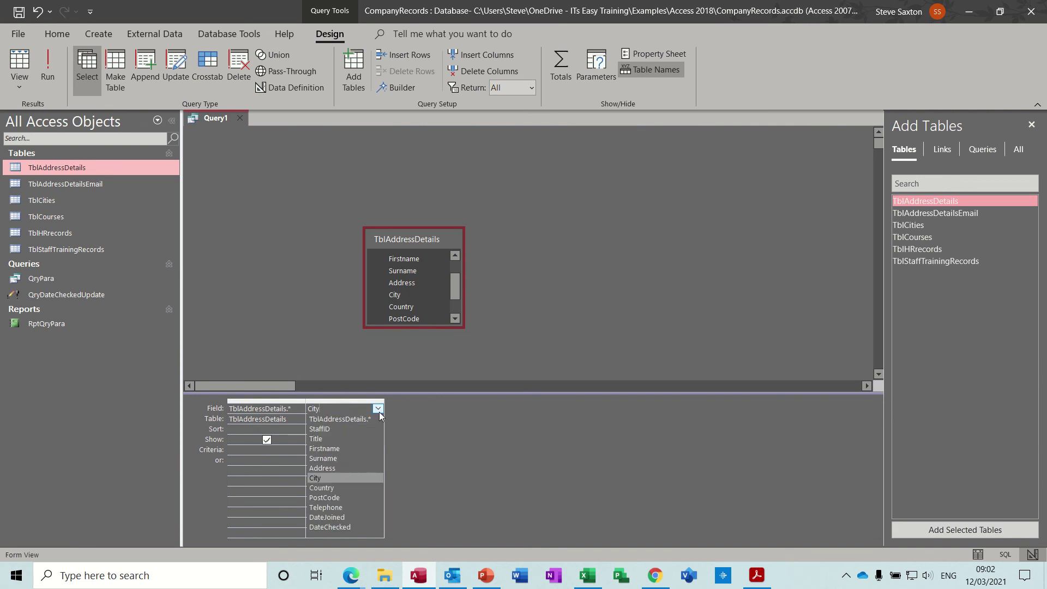
pyautogui.click(352, 455)
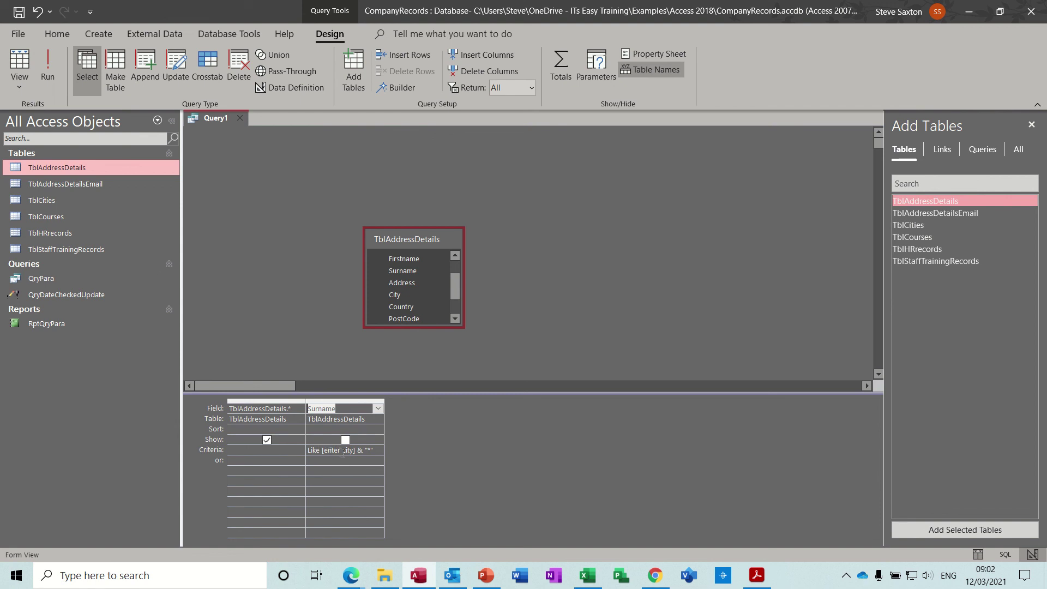
pyautogui.doubleClick(346, 450)
pyautogui.write('name')
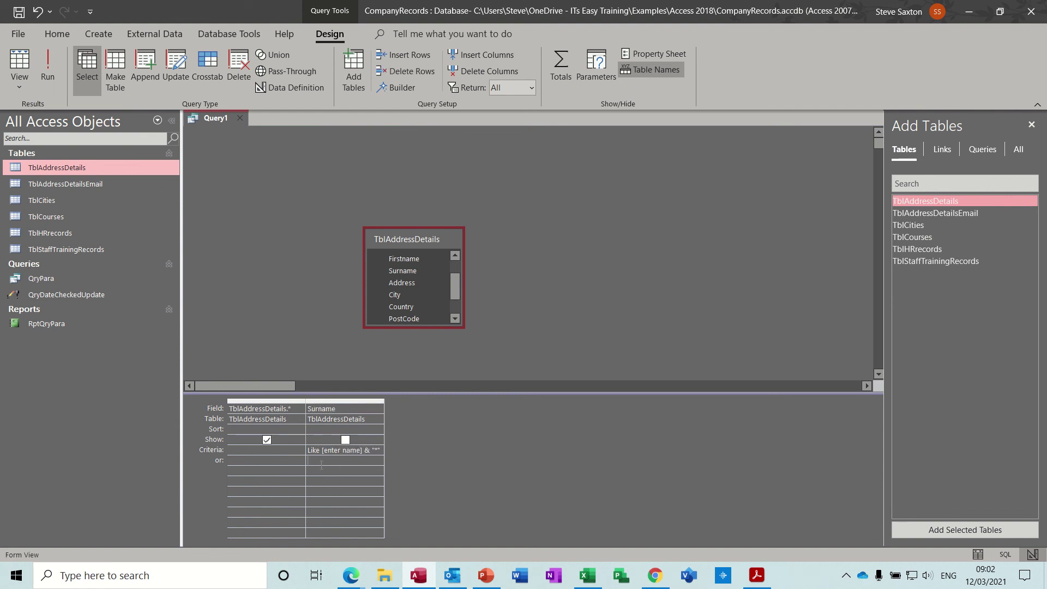
# Step: Run the query with 'b' as the surname initial, then return to Design View
pyautogui.click(55, 70)
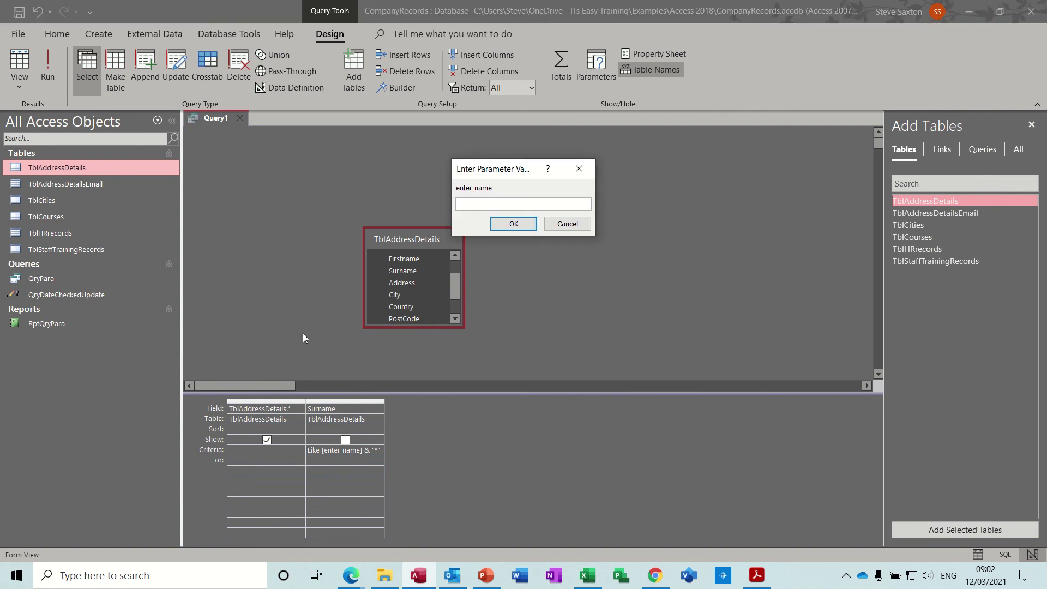
pyautogui.write('b')
pyautogui.press('Return')
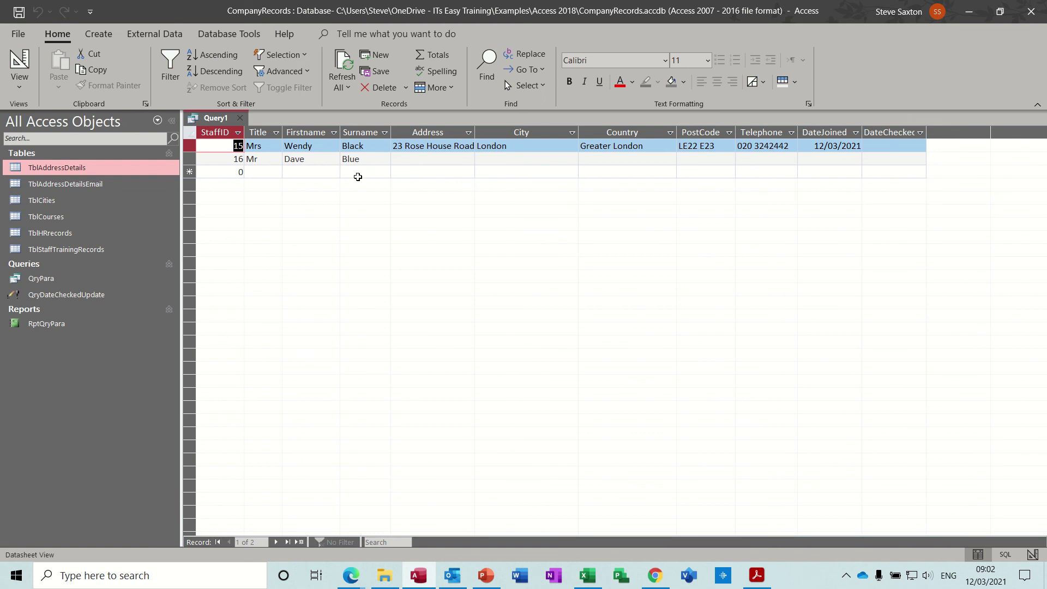
pyautogui.click(34, 66)
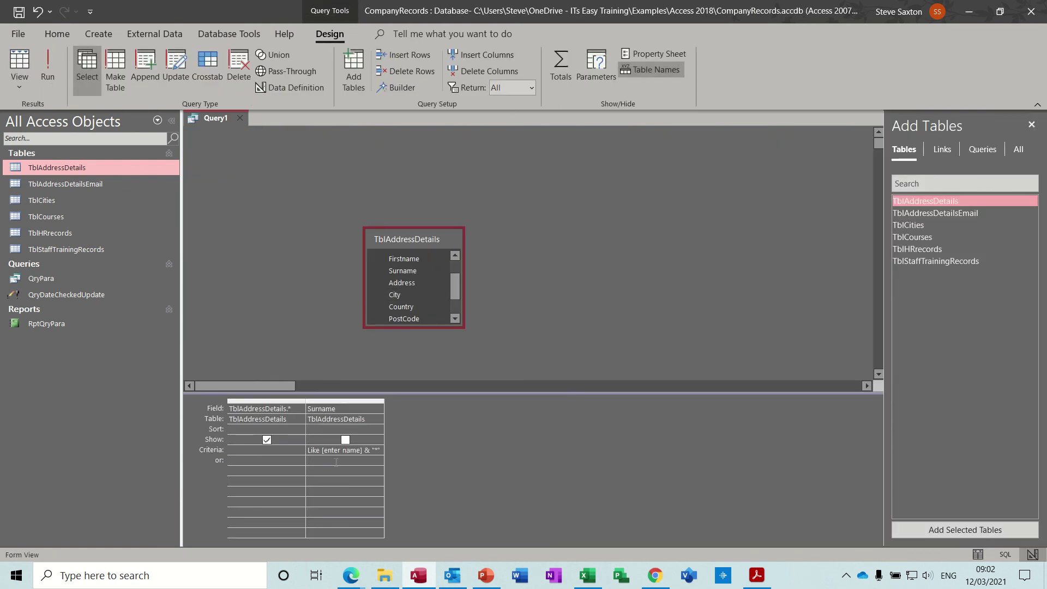